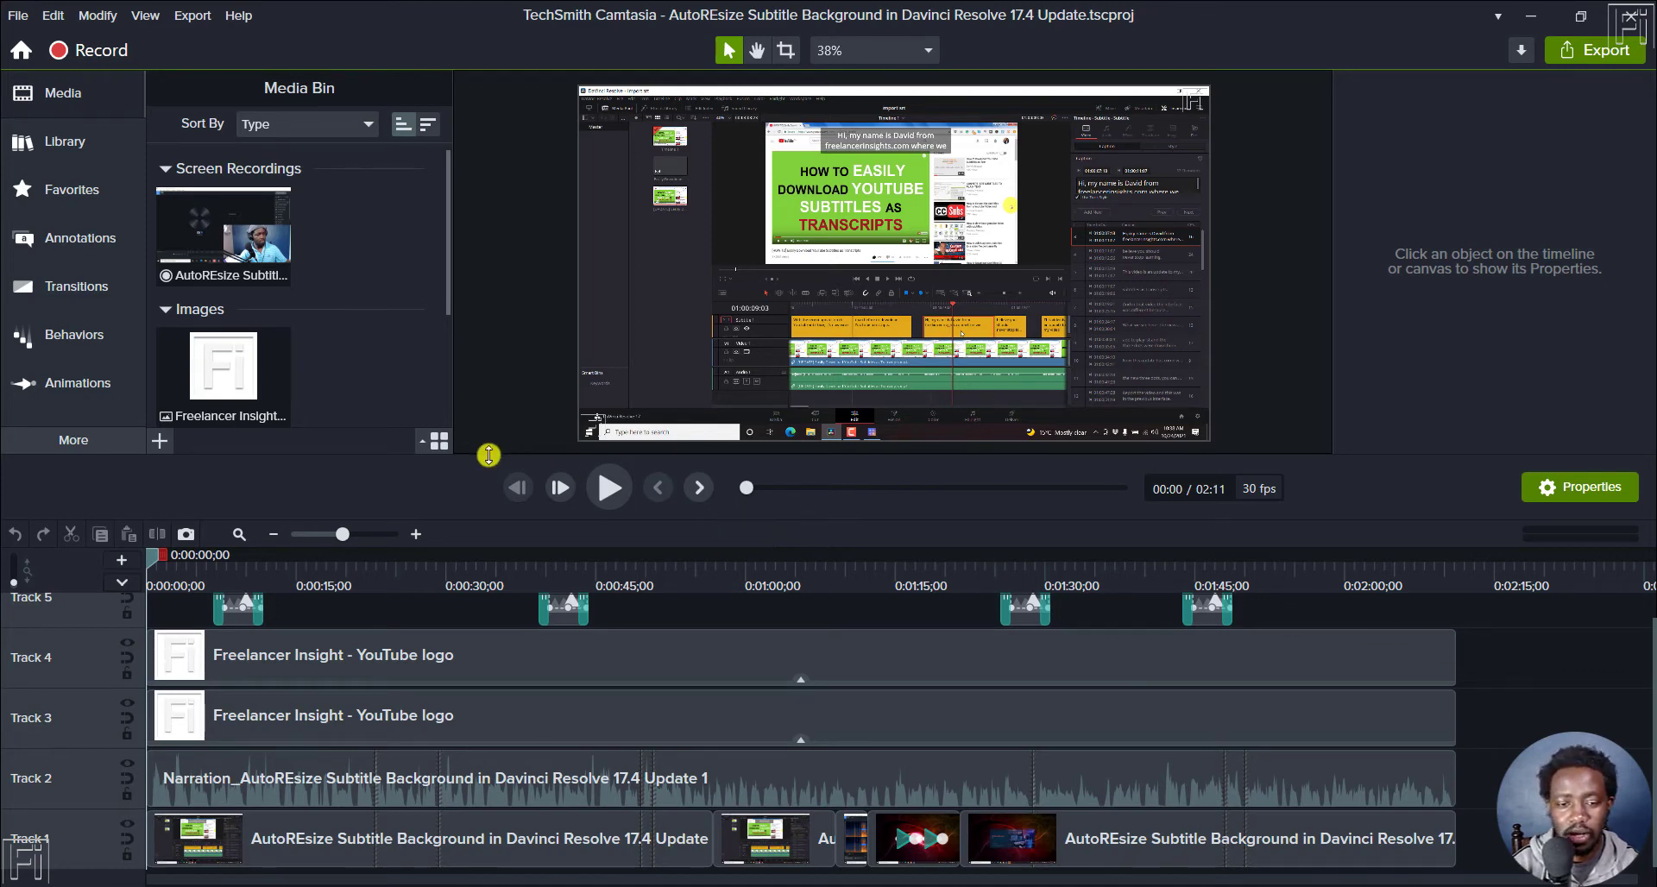
# Drag the divider up to enlarge the timeline, then select the Track 5 spotlight and Track 4 YouTube logo clips
pyautogui.moveTo(484, 453); pyautogui.dragTo(489, 387)
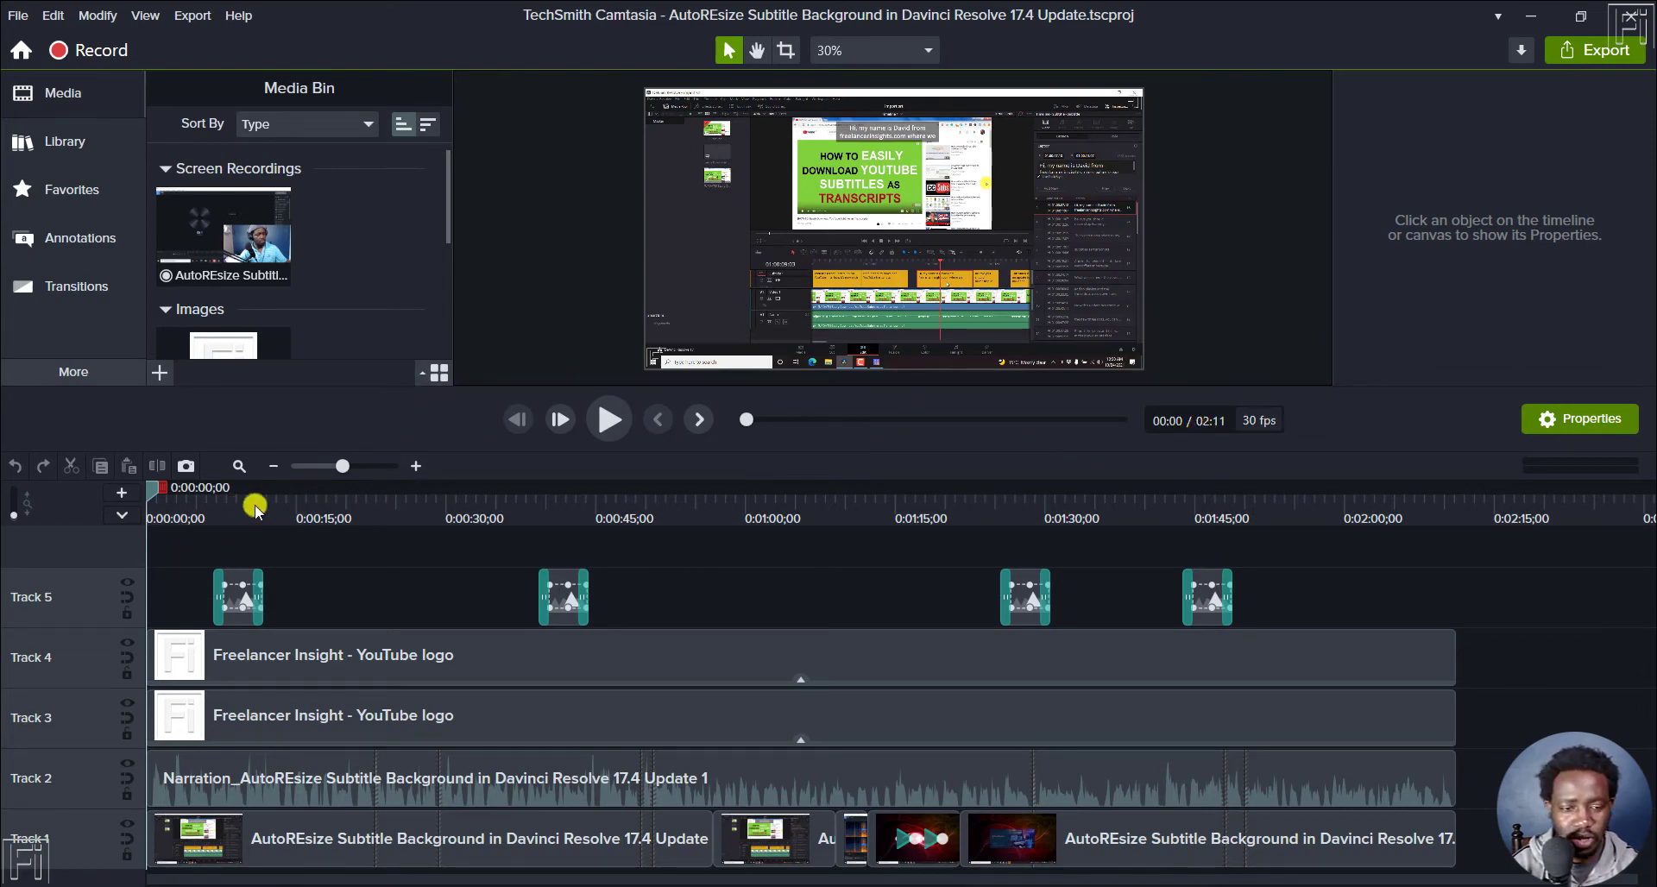
pyautogui.click(235, 602)
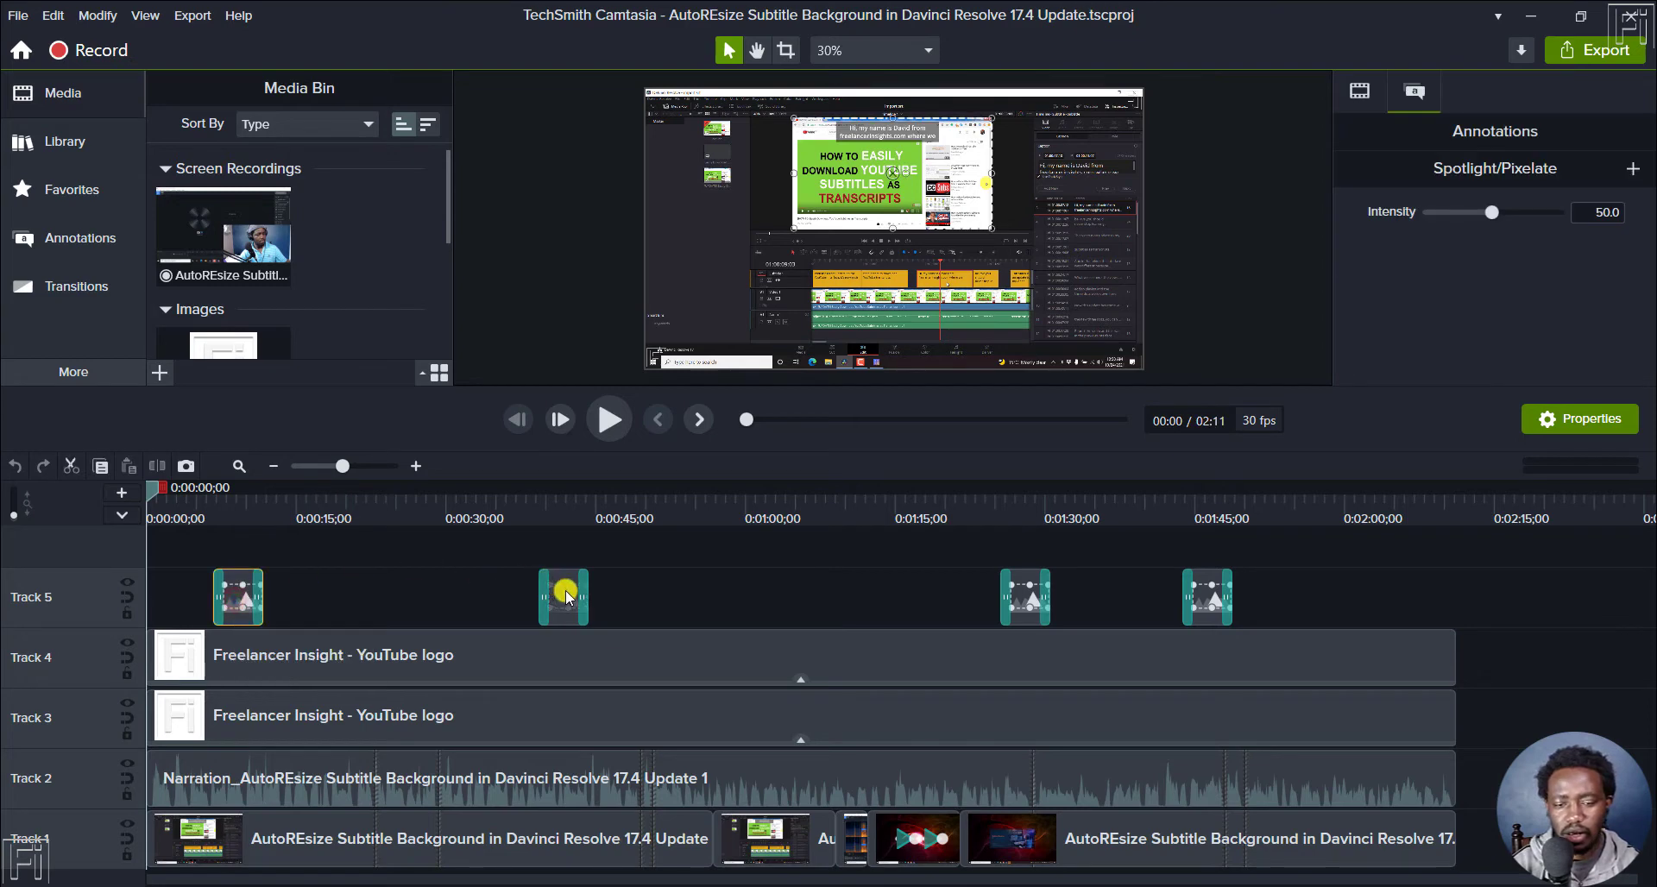
pyautogui.click(412, 648)
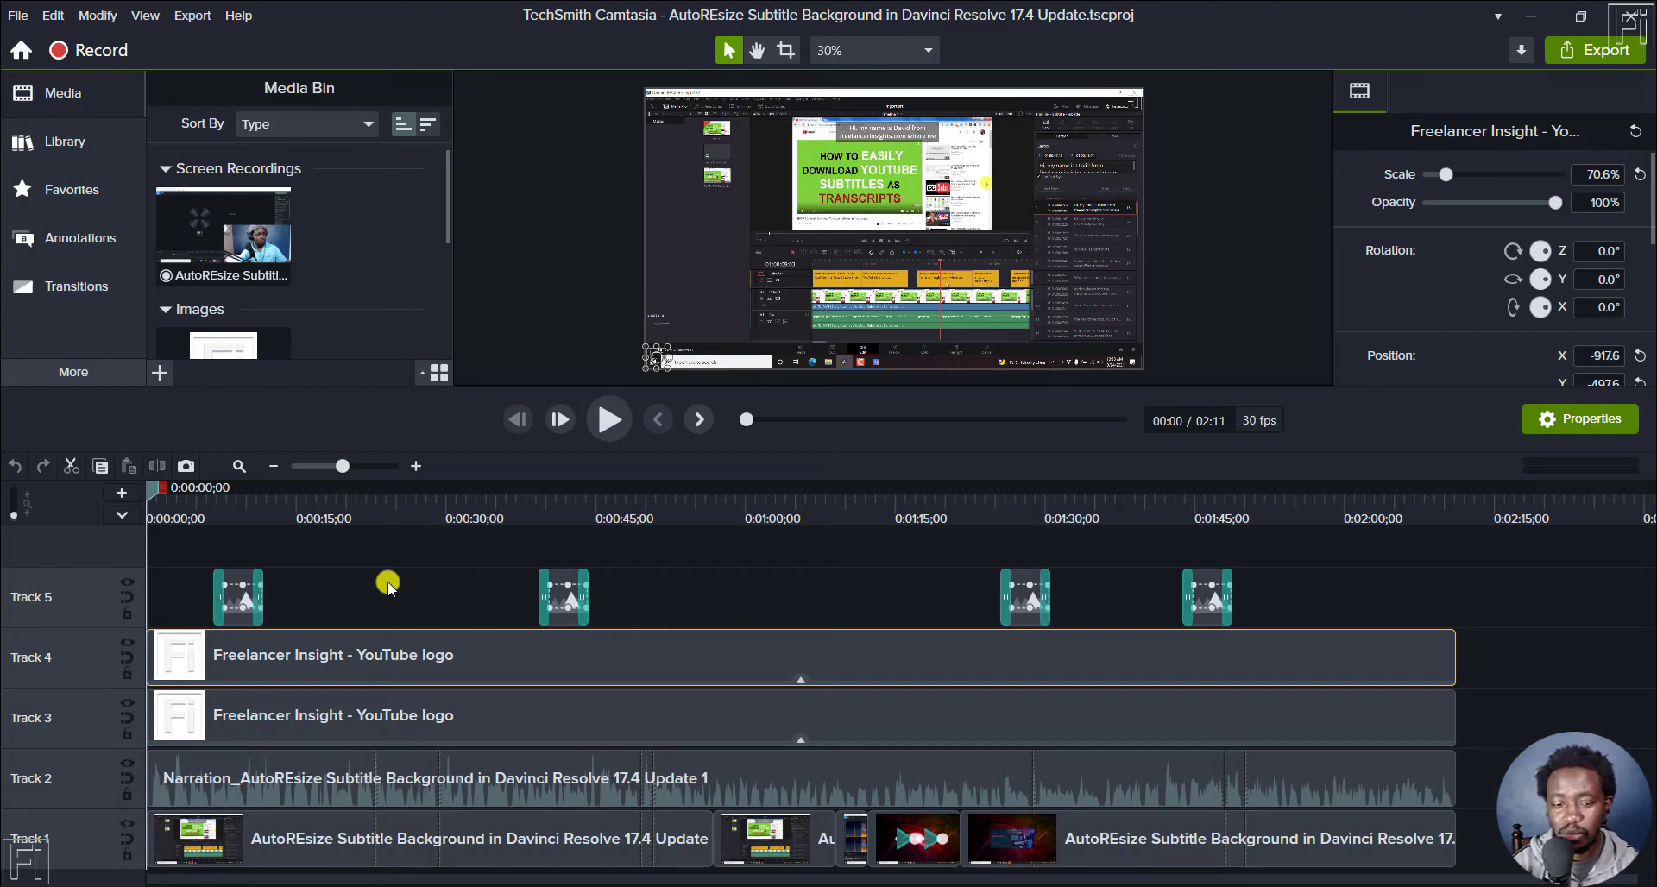
# Launch Task Manager from the taskbar menu, then bring Camtasia 2022 back in front
pyautogui.rightClick(913, 880)
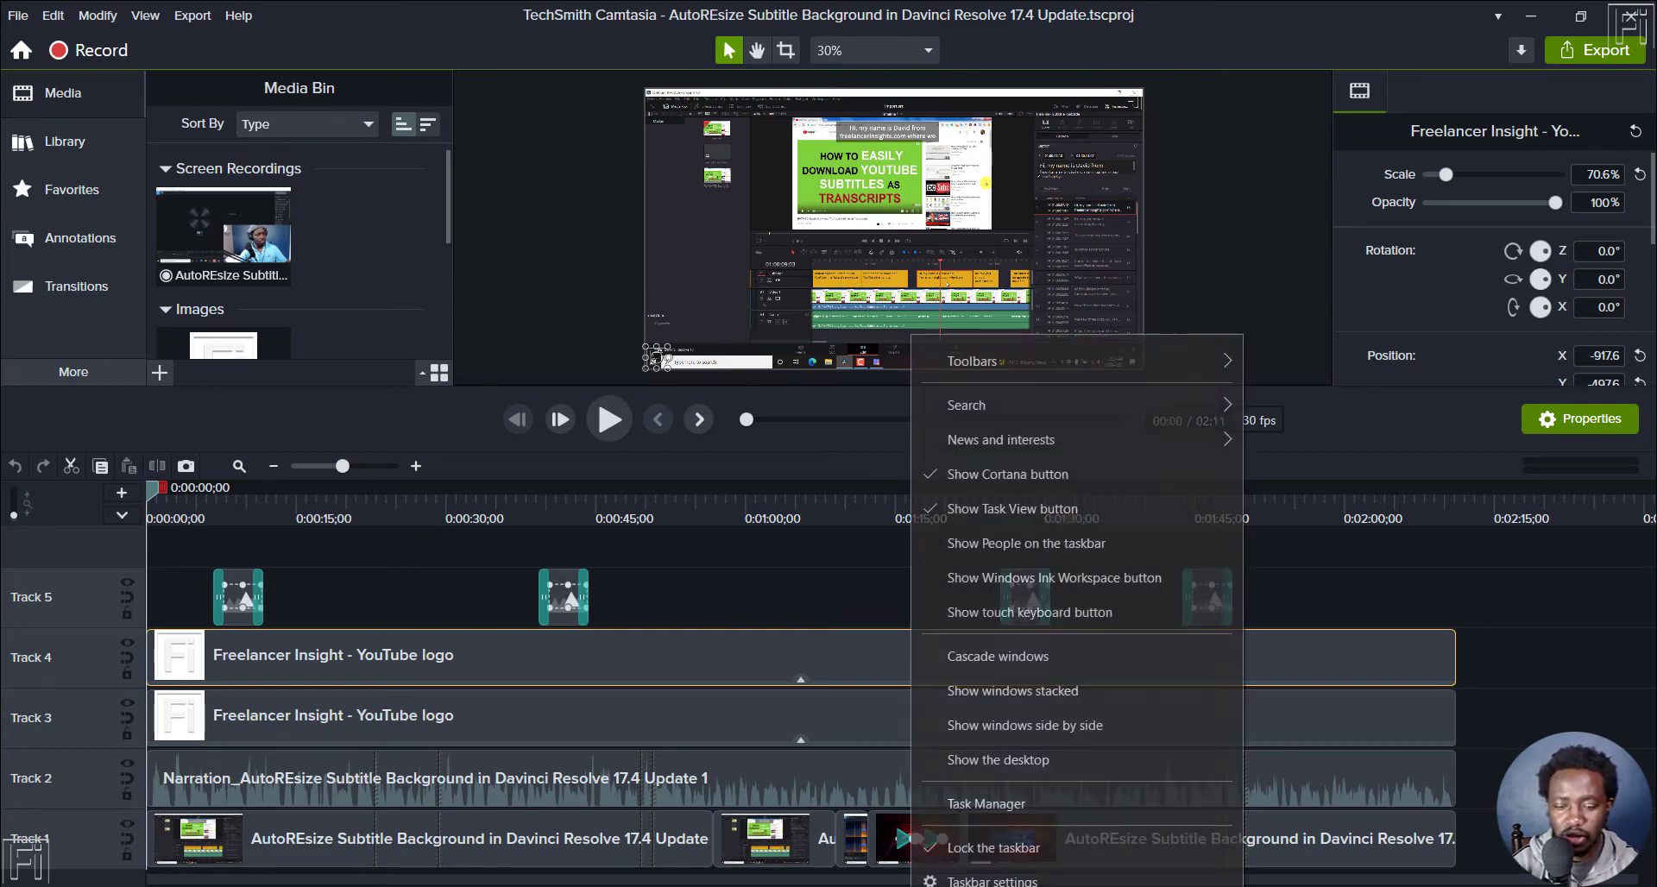
pyautogui.click(999, 806)
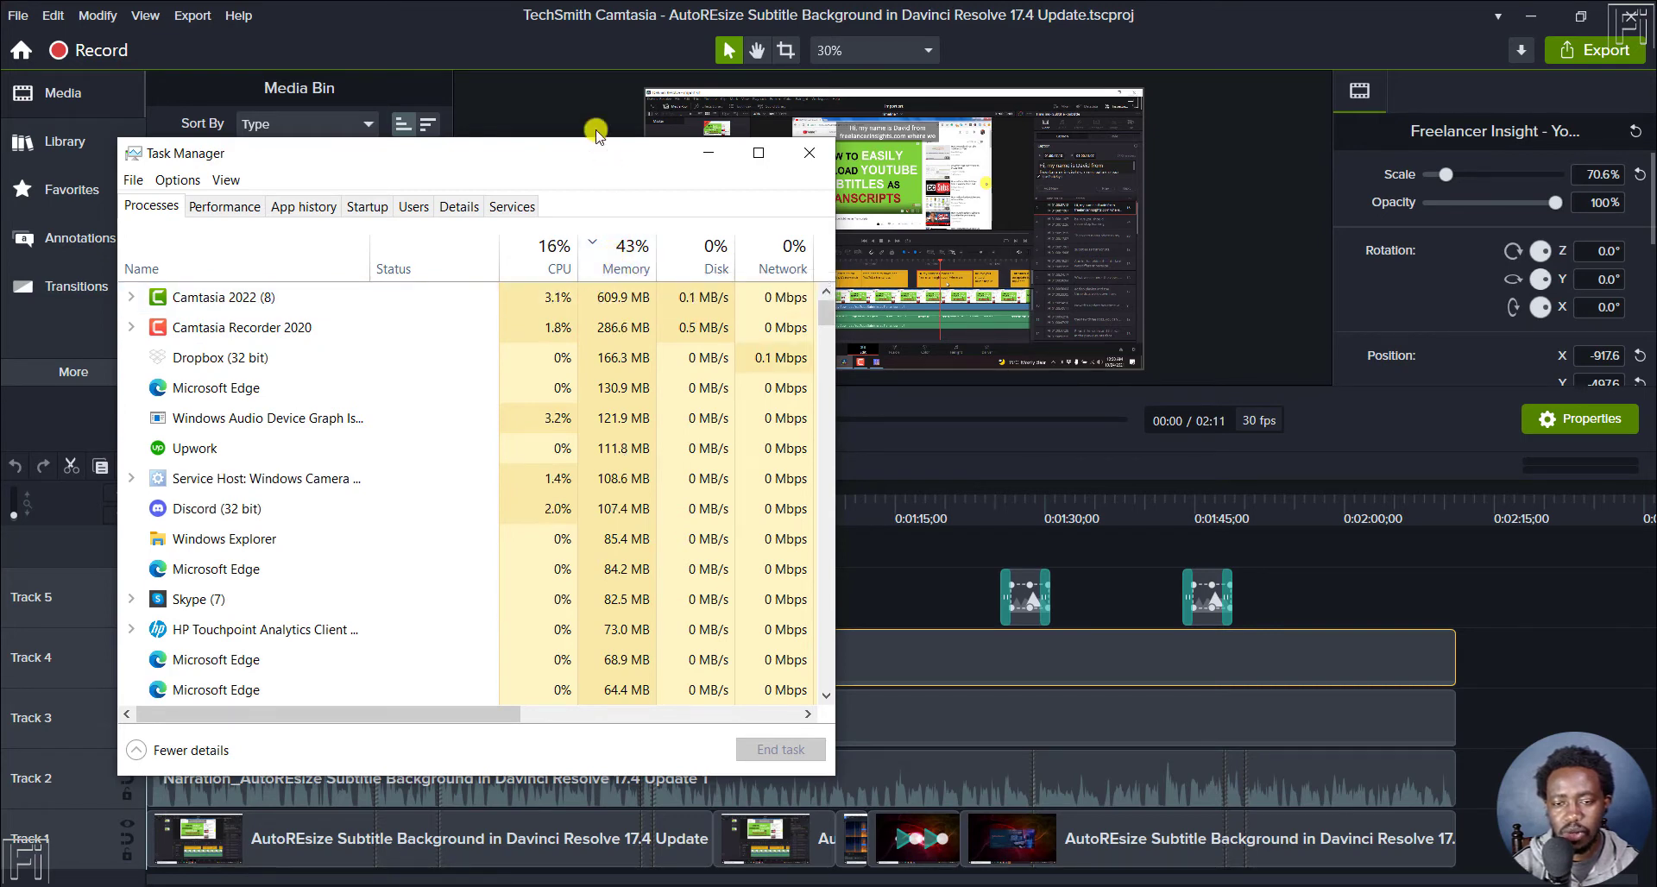
pyautogui.click(438, 33)
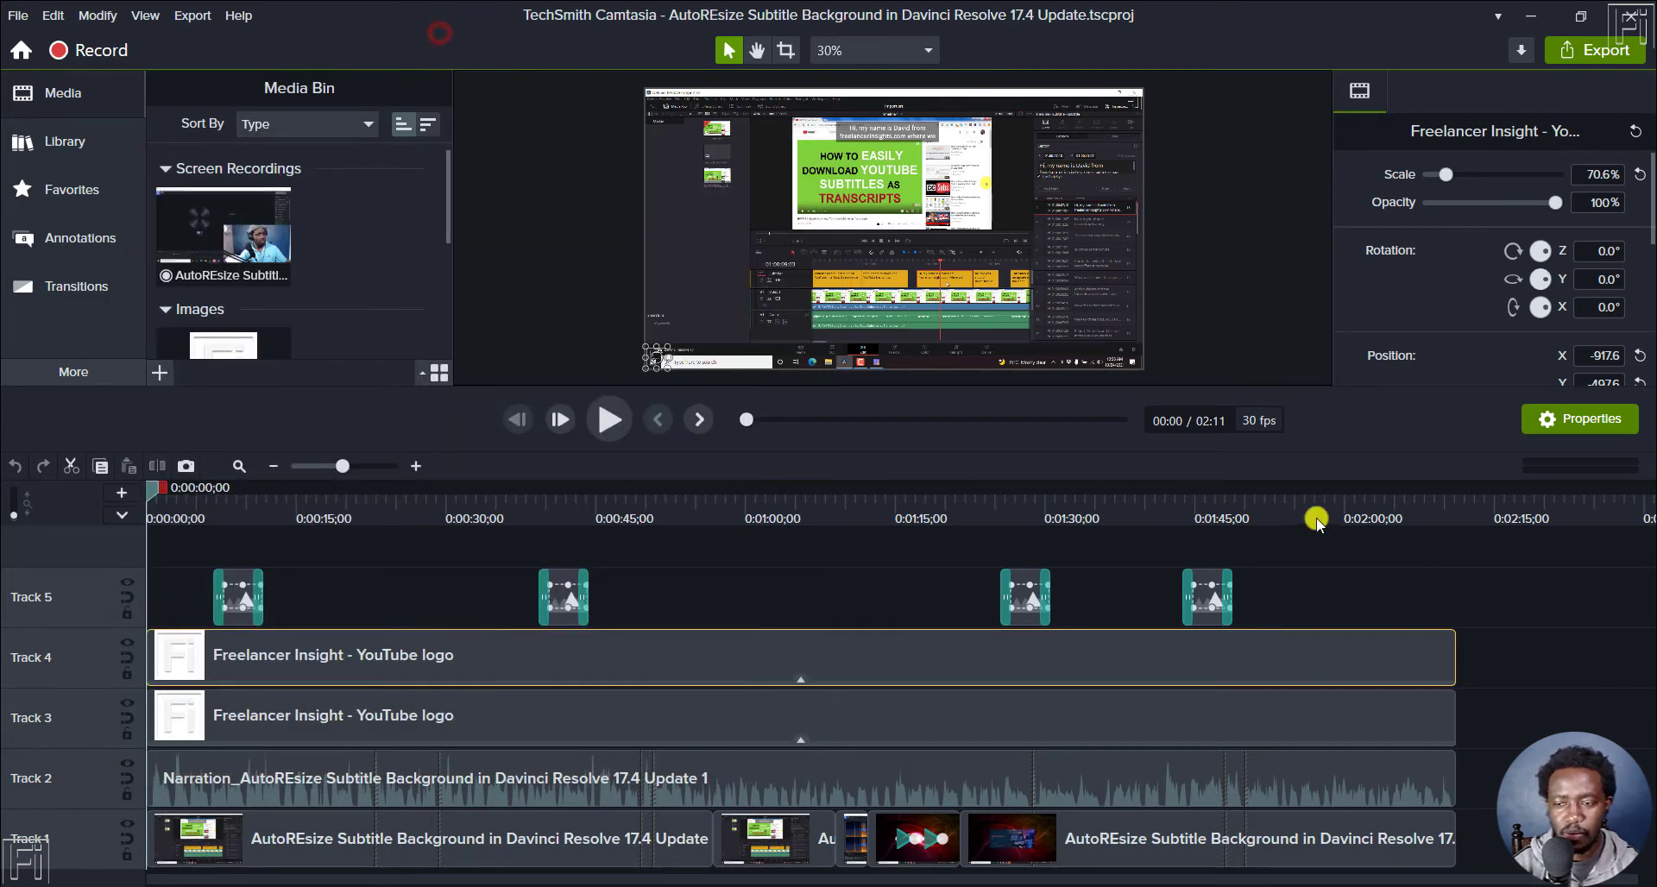
# Start a Legacy Local File export, accepting the watermark, and advance past the wizard's opening pages
pyautogui.click(1591, 57)
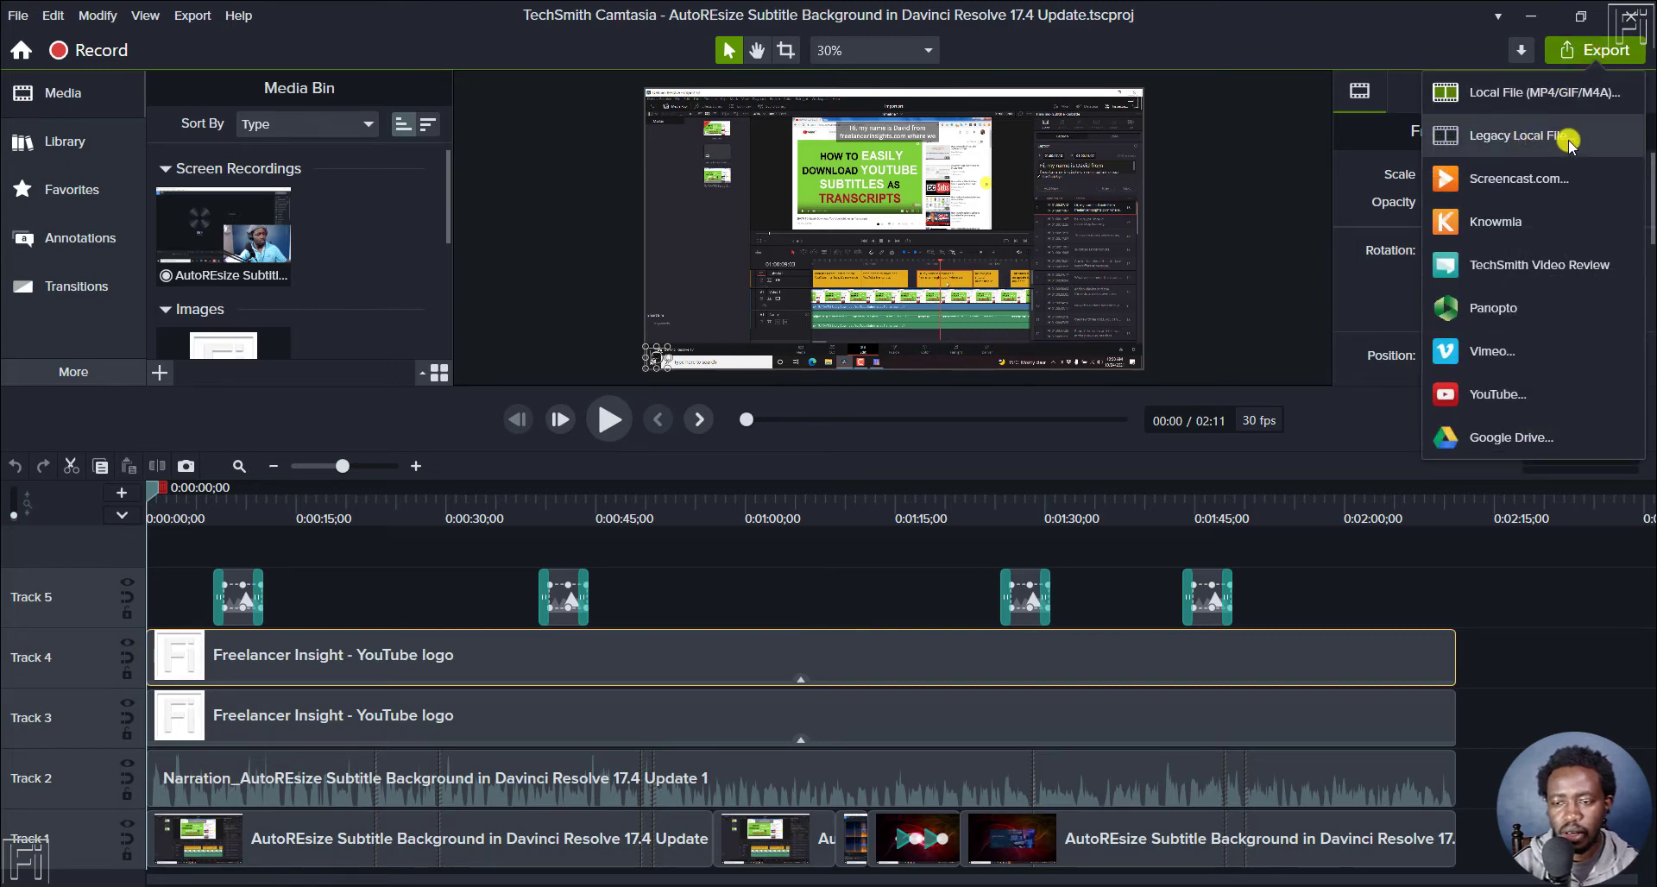
pyautogui.click(1521, 148)
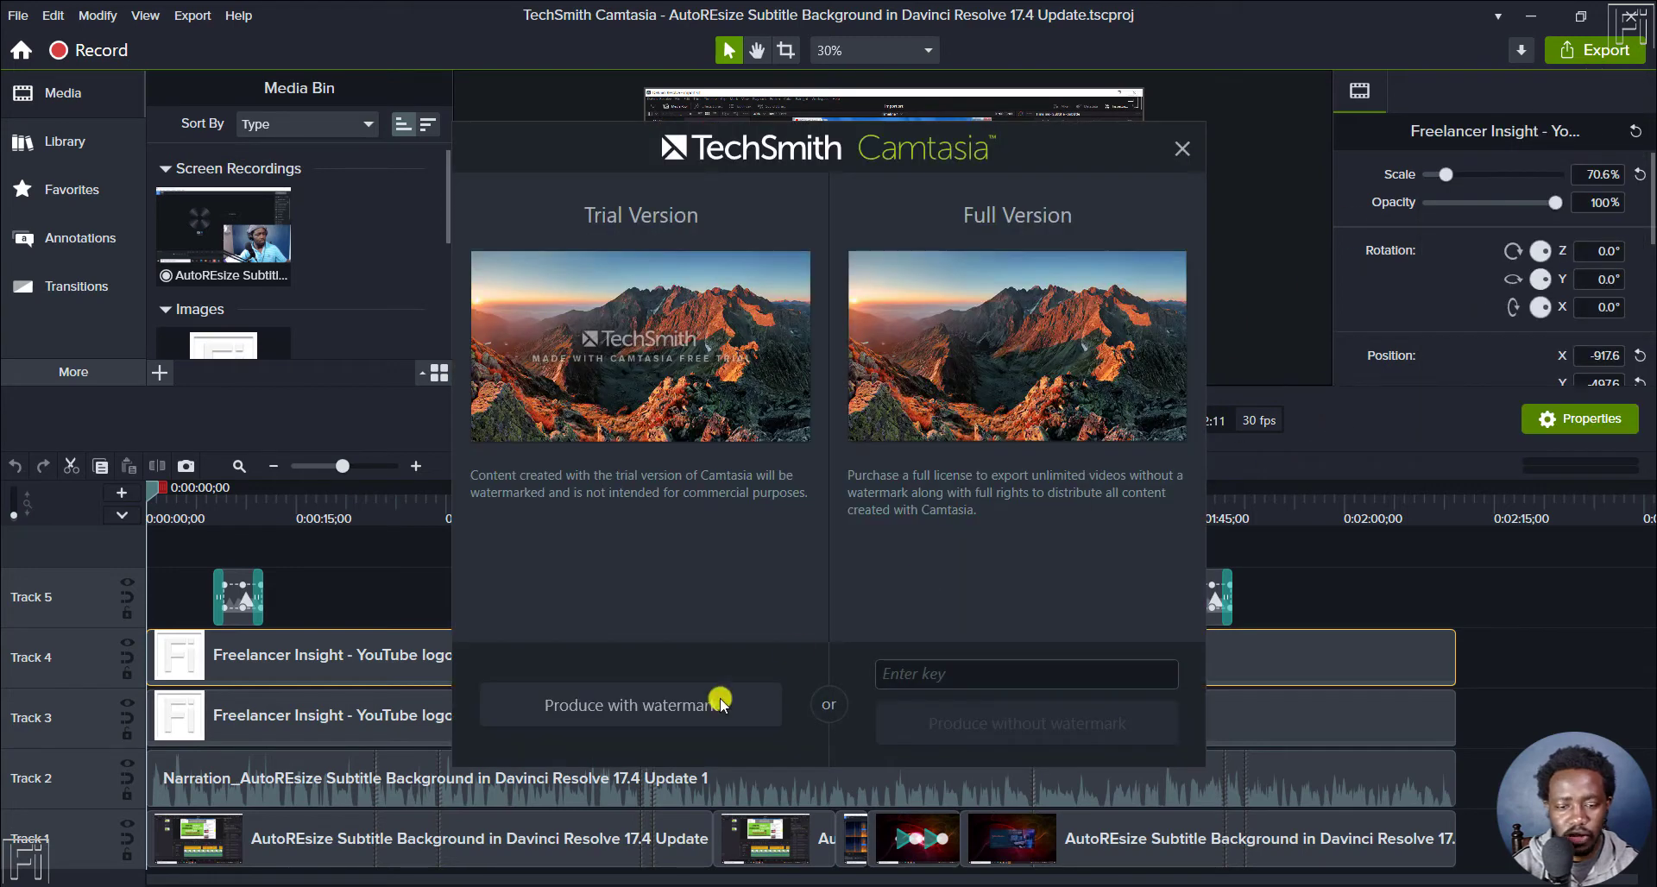
pyautogui.click(623, 706)
pyautogui.click(971, 737)
pyautogui.click(970, 738)
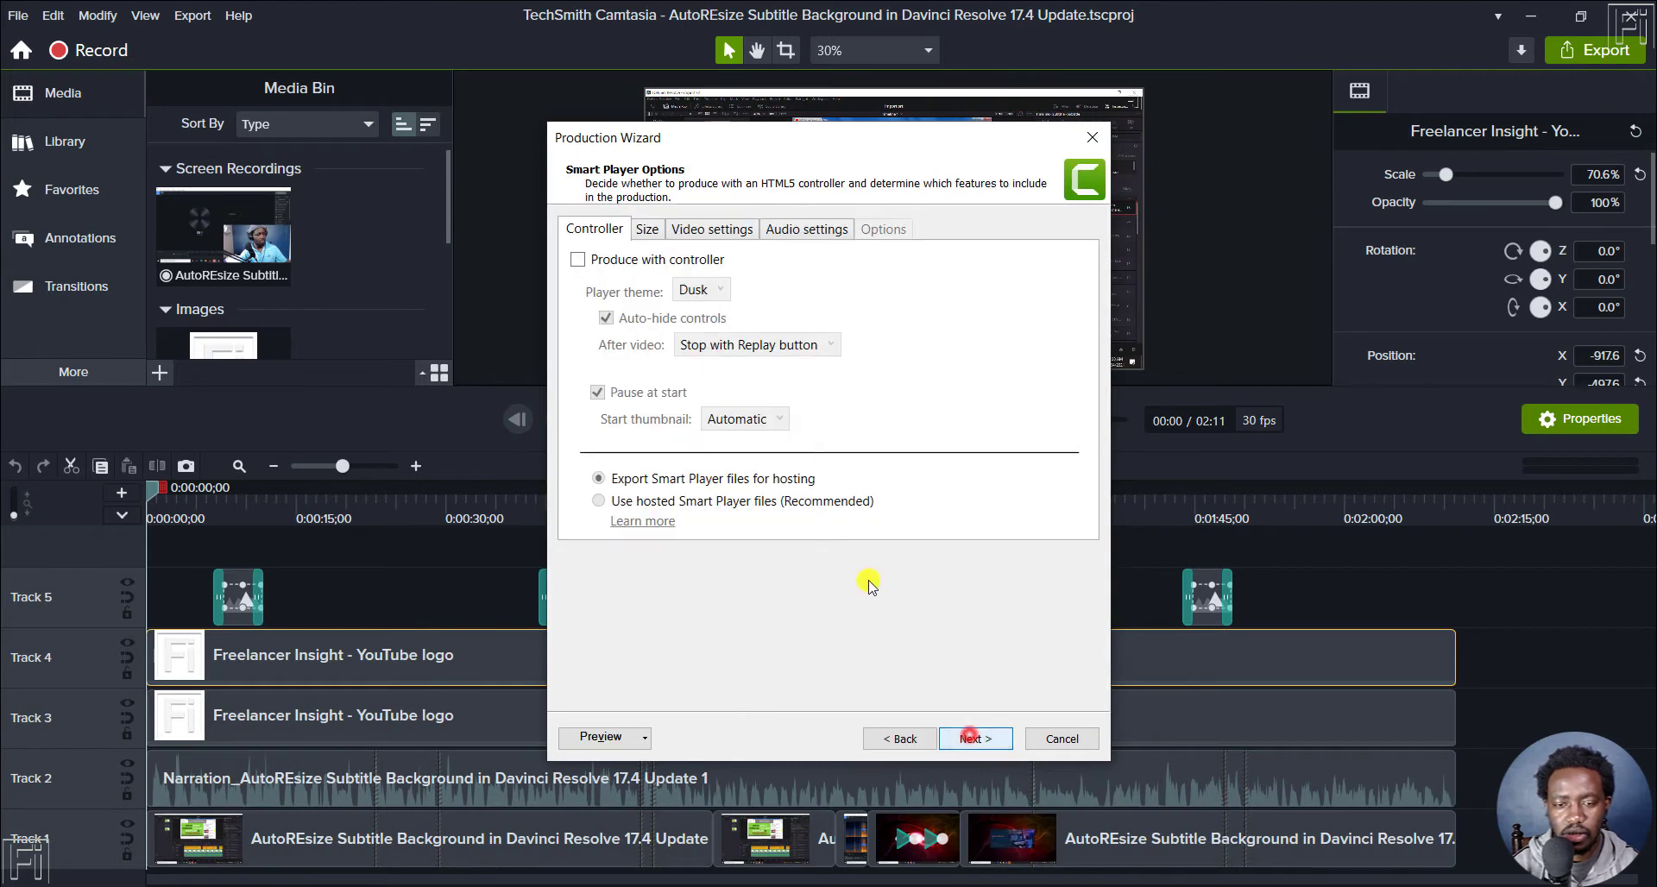
# Review the 1920 size, 30 fps/75% quality video and 128 kbps audio settings, then advance to output naming
pyautogui.click(647, 229)
pyautogui.click(701, 230)
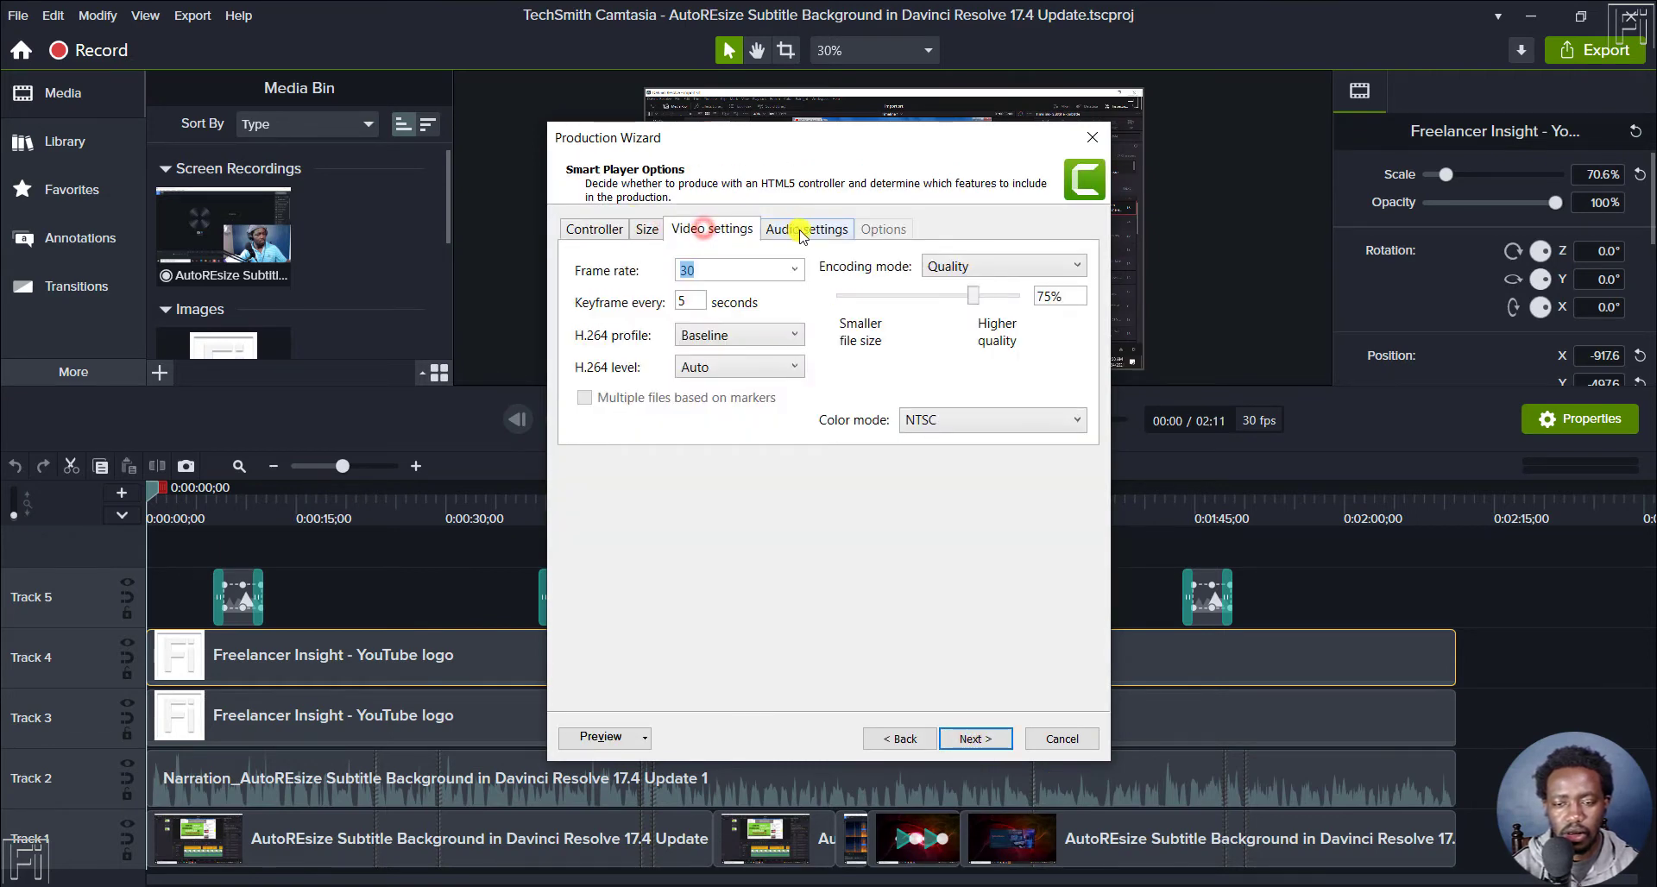
pyautogui.click(599, 229)
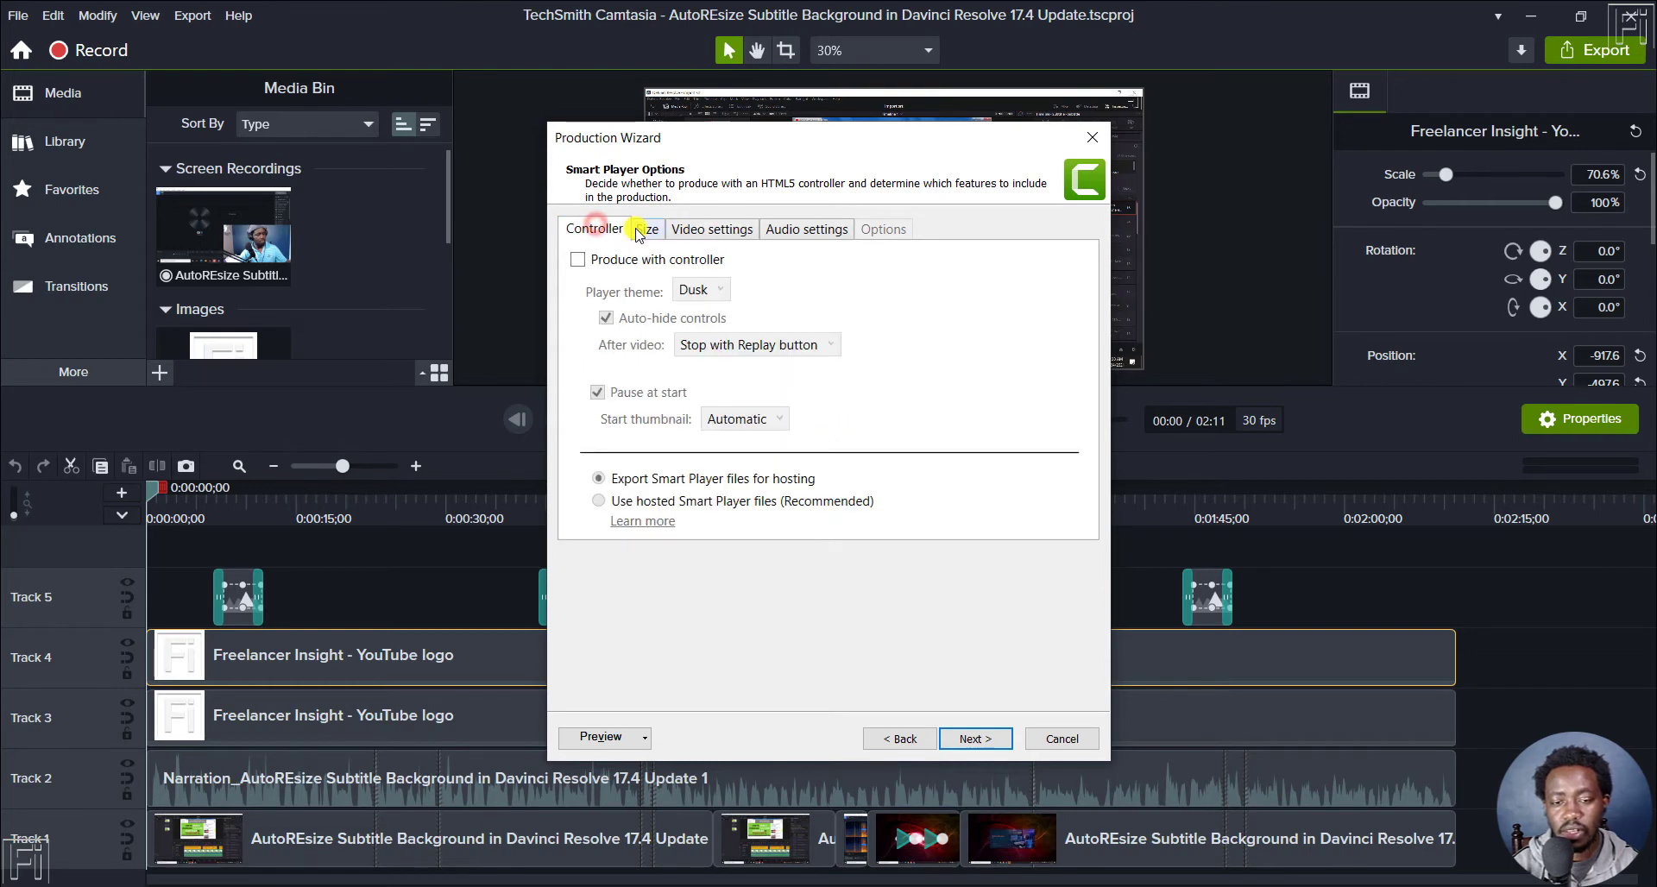
pyautogui.click(646, 229)
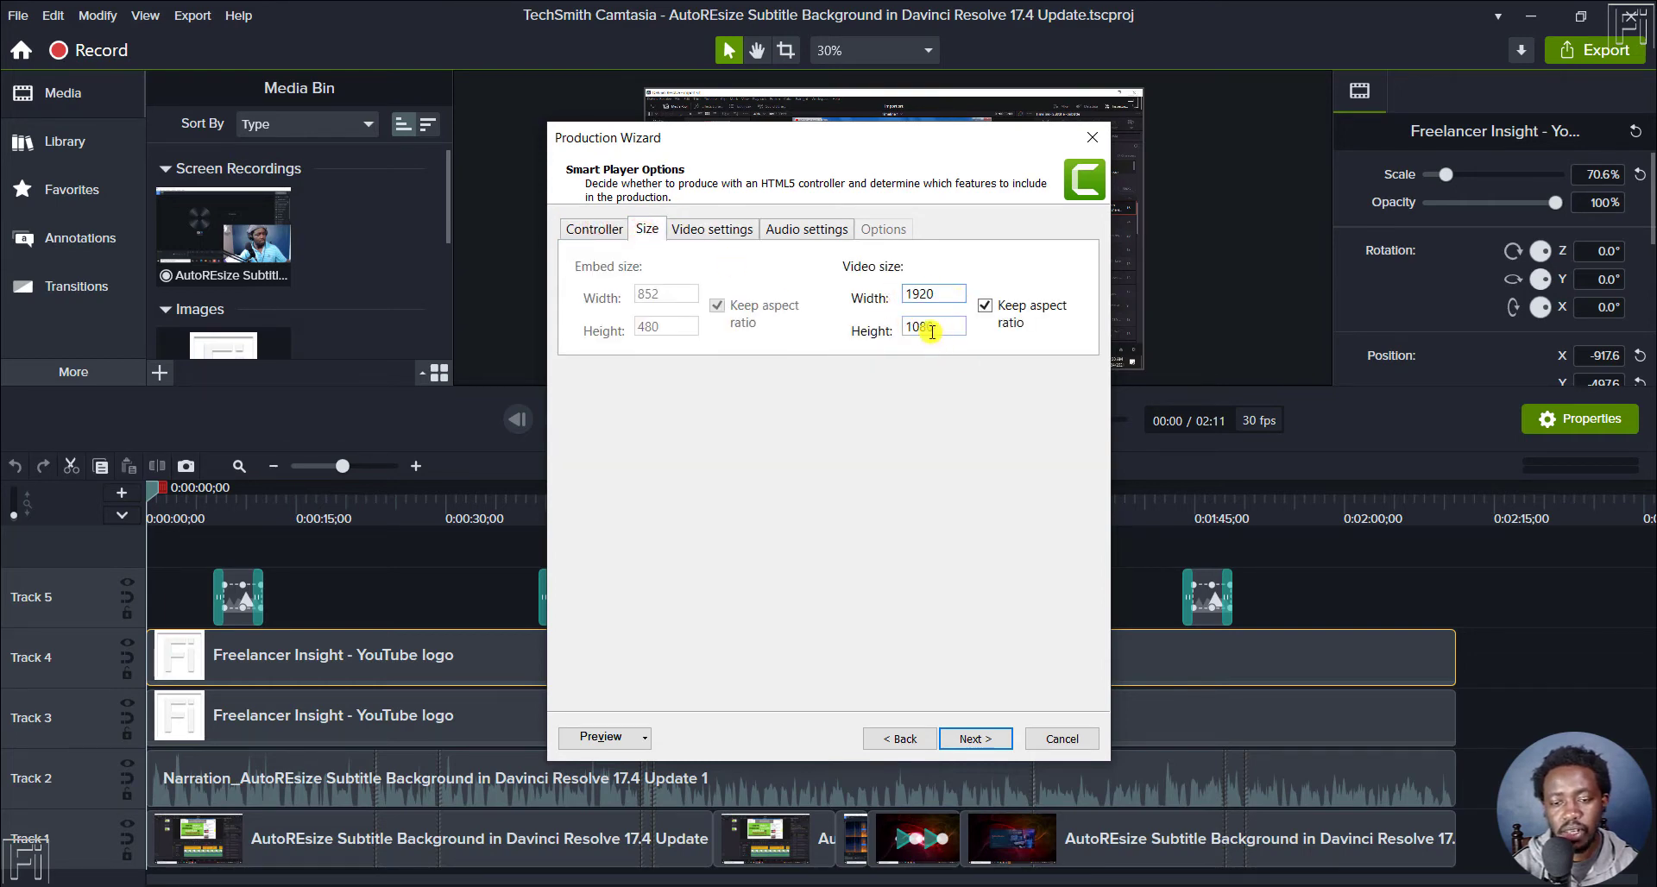
pyautogui.click(709, 229)
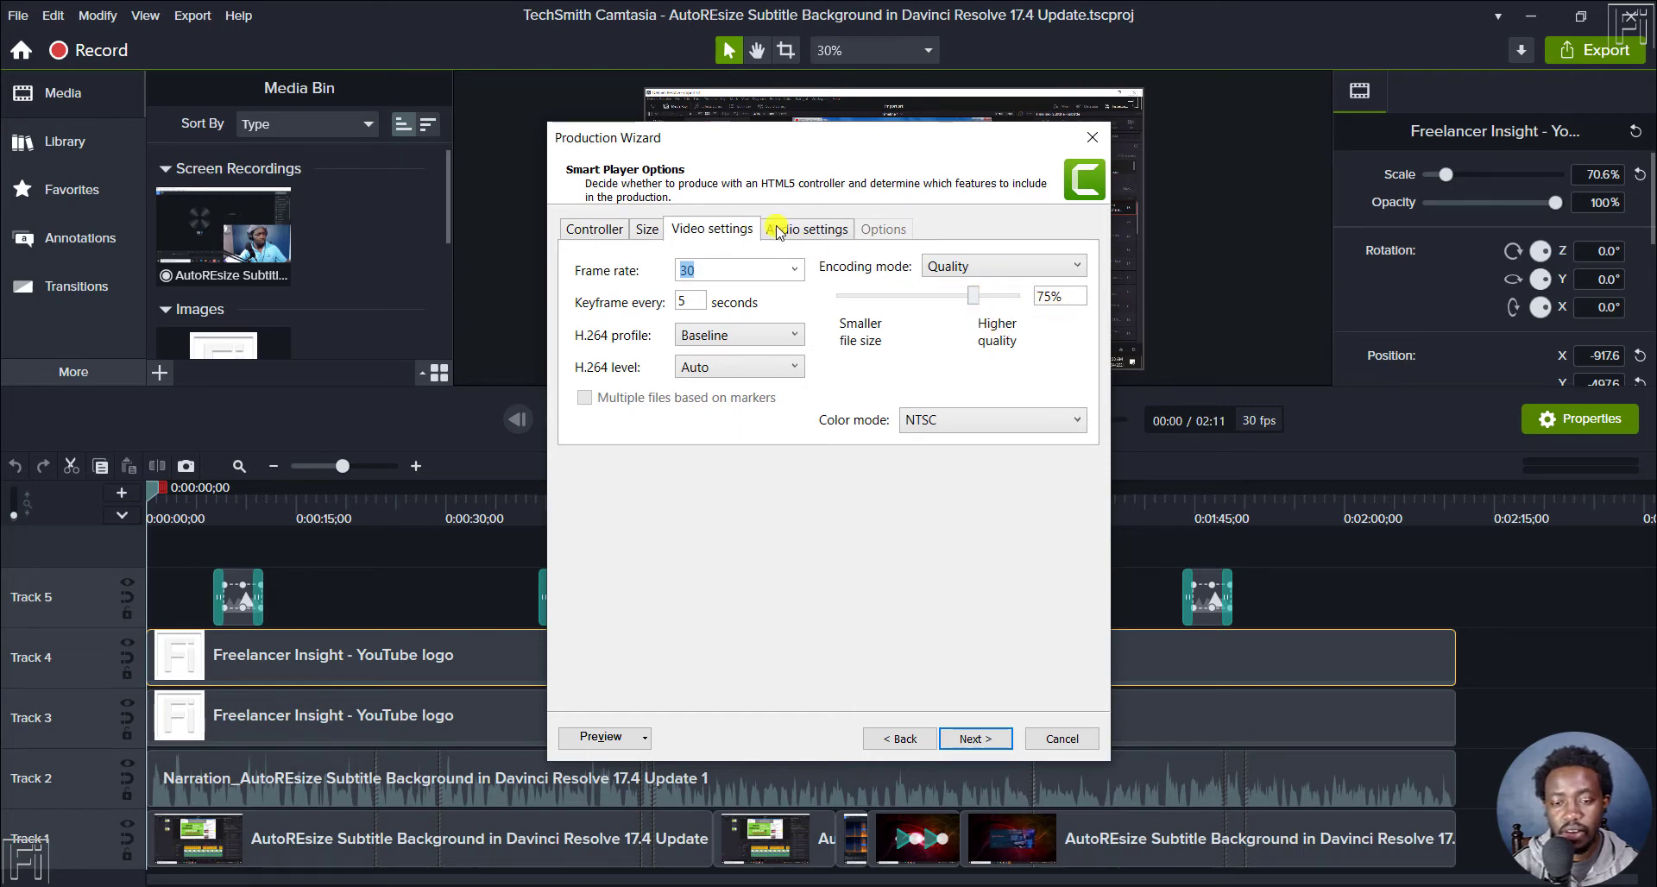
pyautogui.click(803, 232)
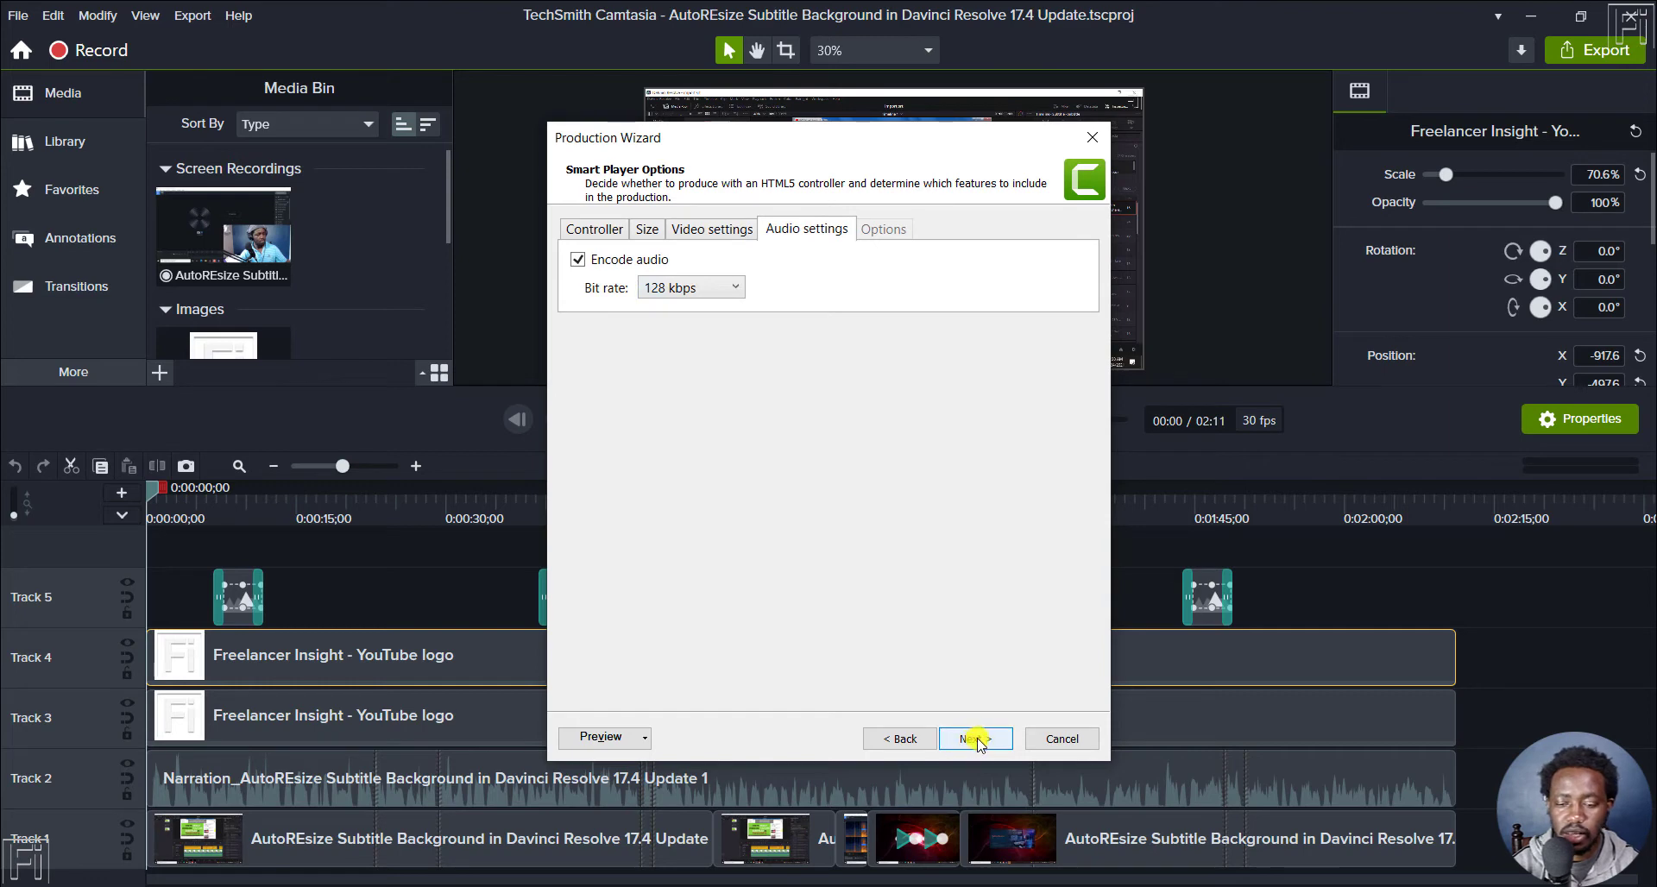
pyautogui.click(977, 739)
pyautogui.click(977, 739)
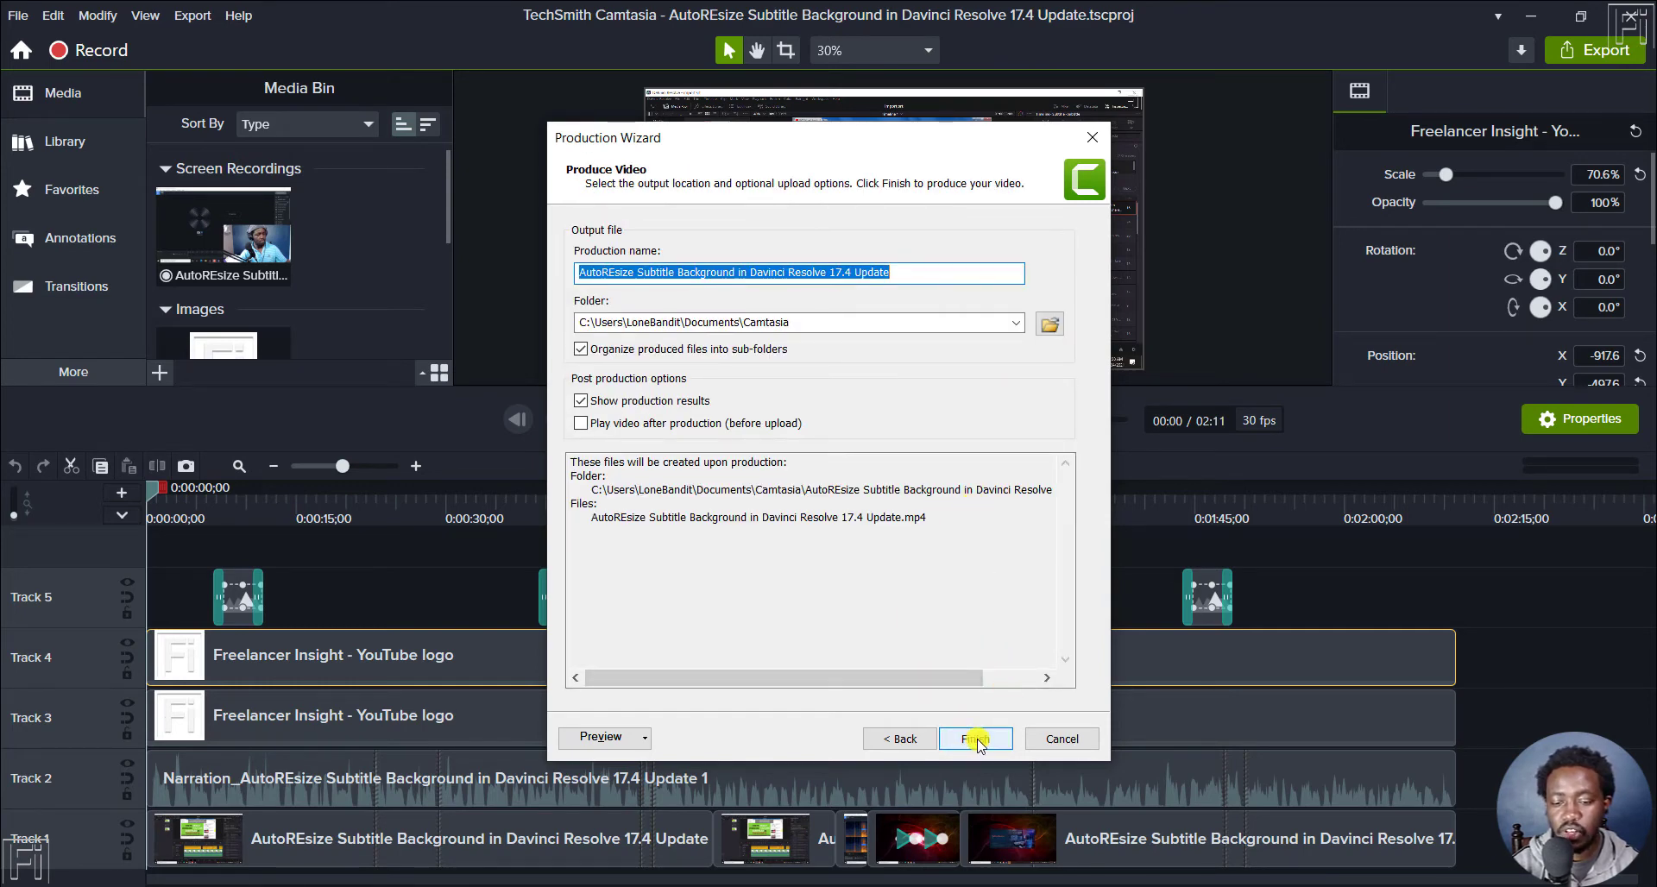
# Start rendering and move the progress window aside until the 29.30 MB results appear
pyautogui.click(976, 740)
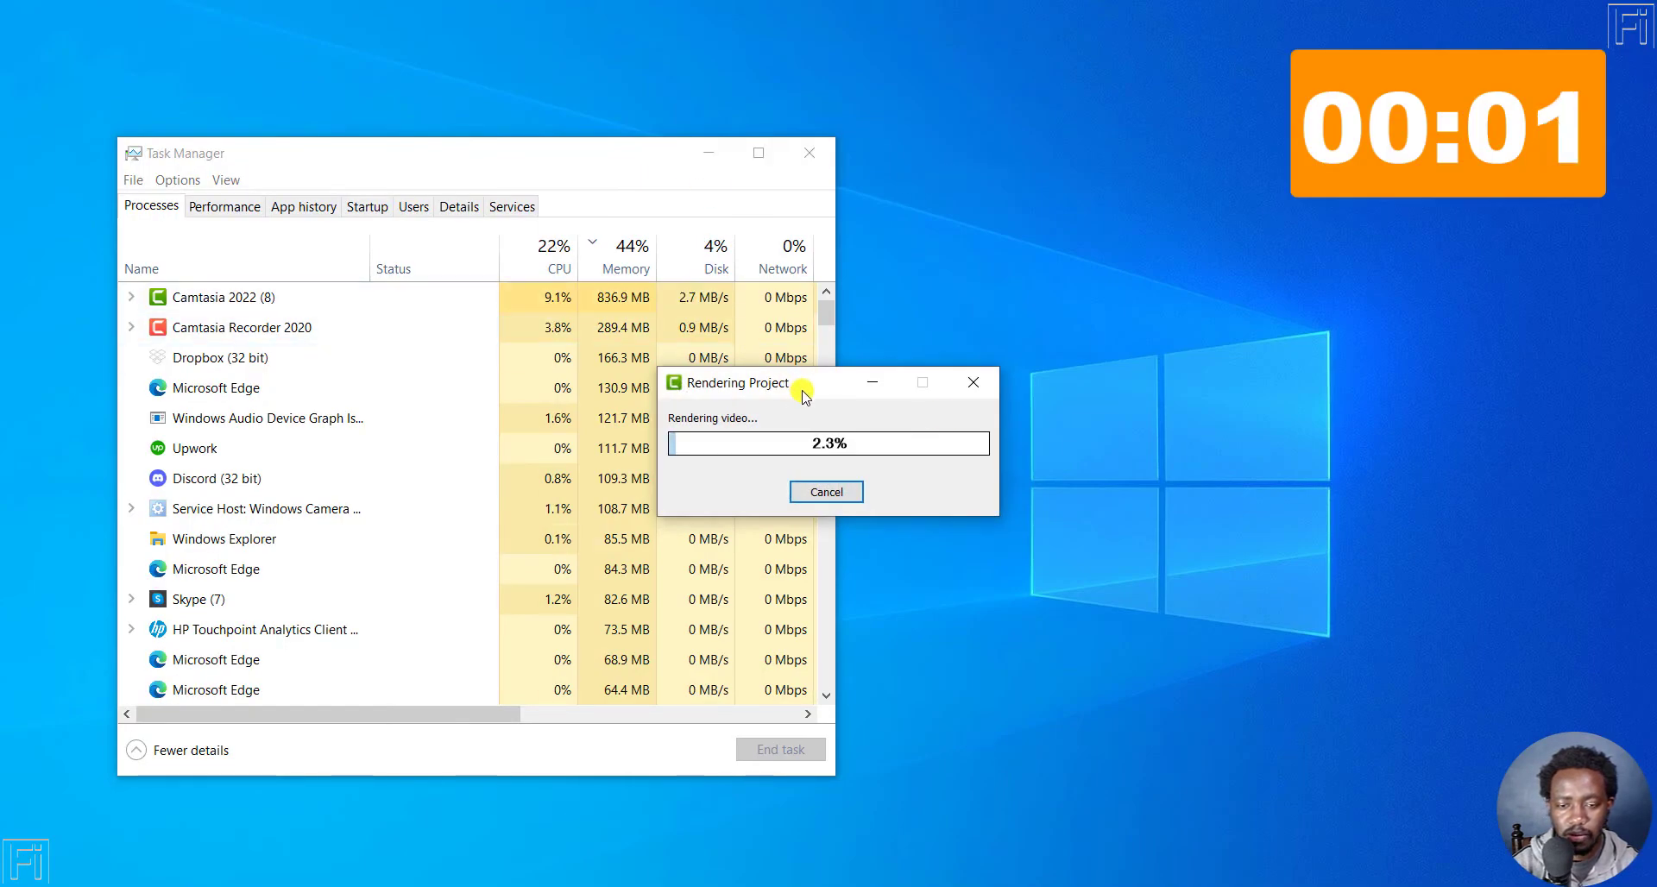
pyautogui.moveTo(802, 393); pyautogui.dragTo(1019, 377)
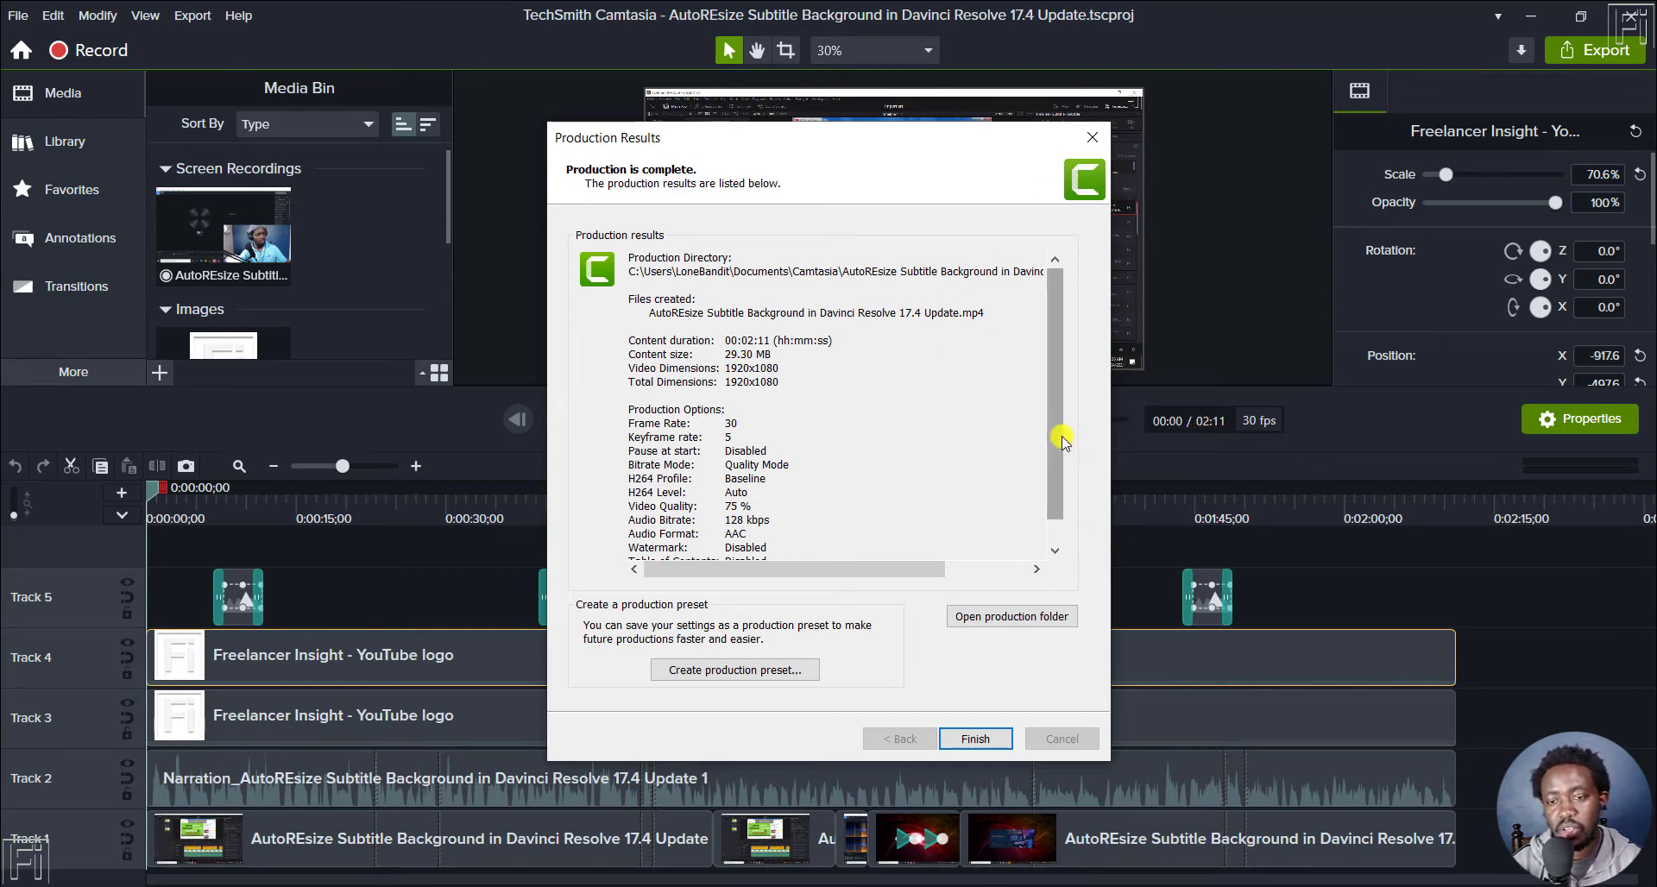
# Dismiss the production results, close Camtasia 2022 and Task Manager, and launch Camtasia 2021 from search
pyautogui.click(975, 739)
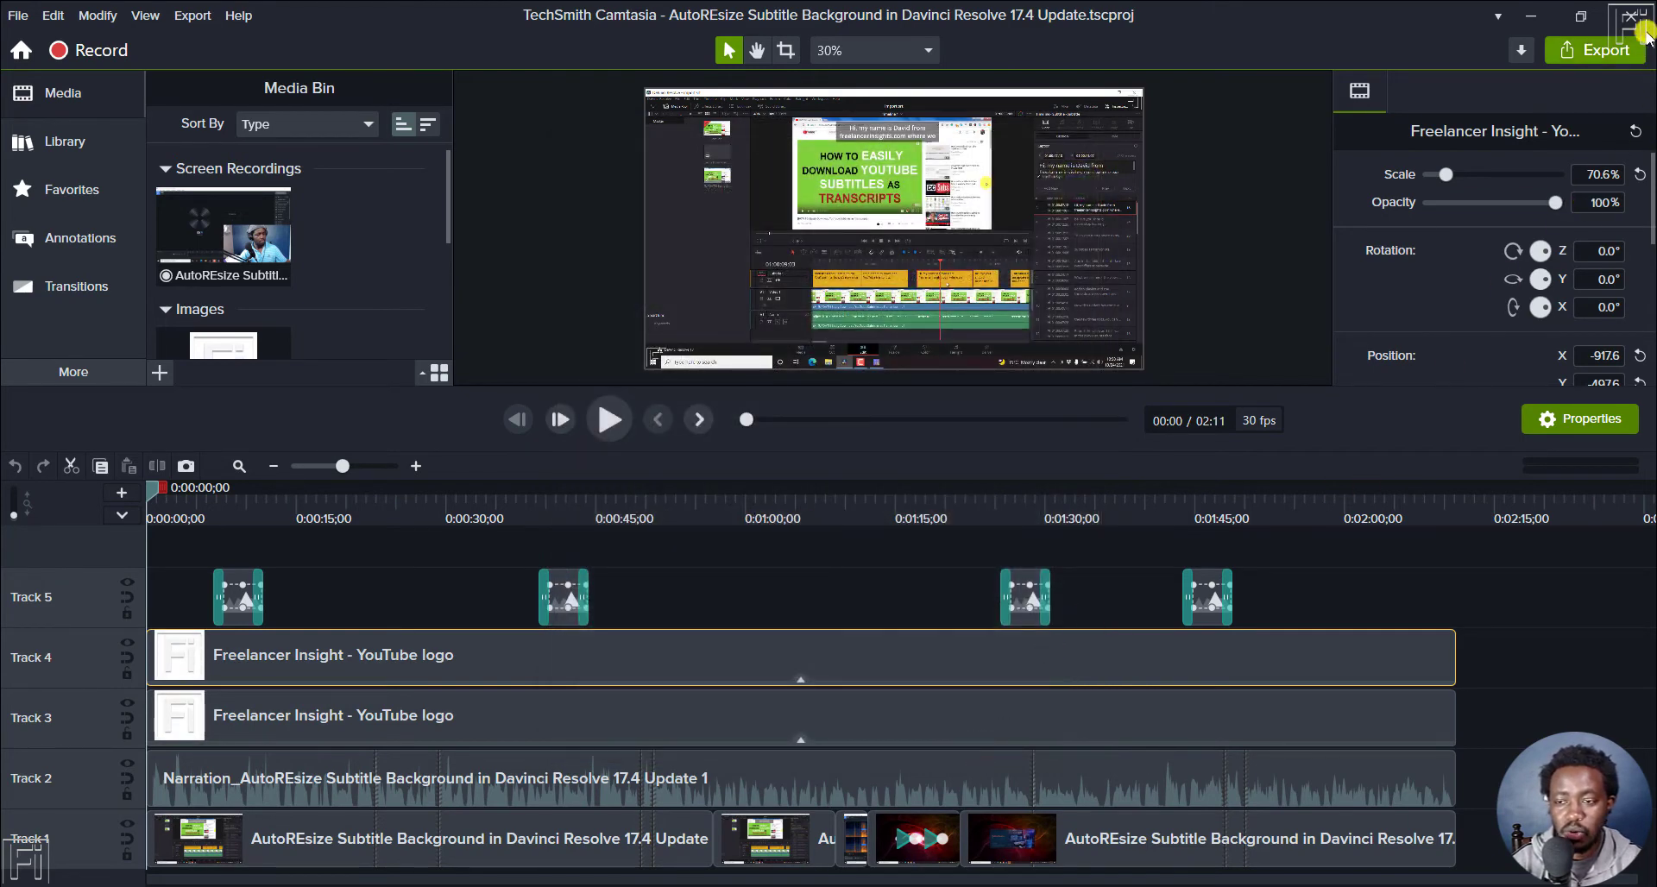
pyautogui.click(1638, 16)
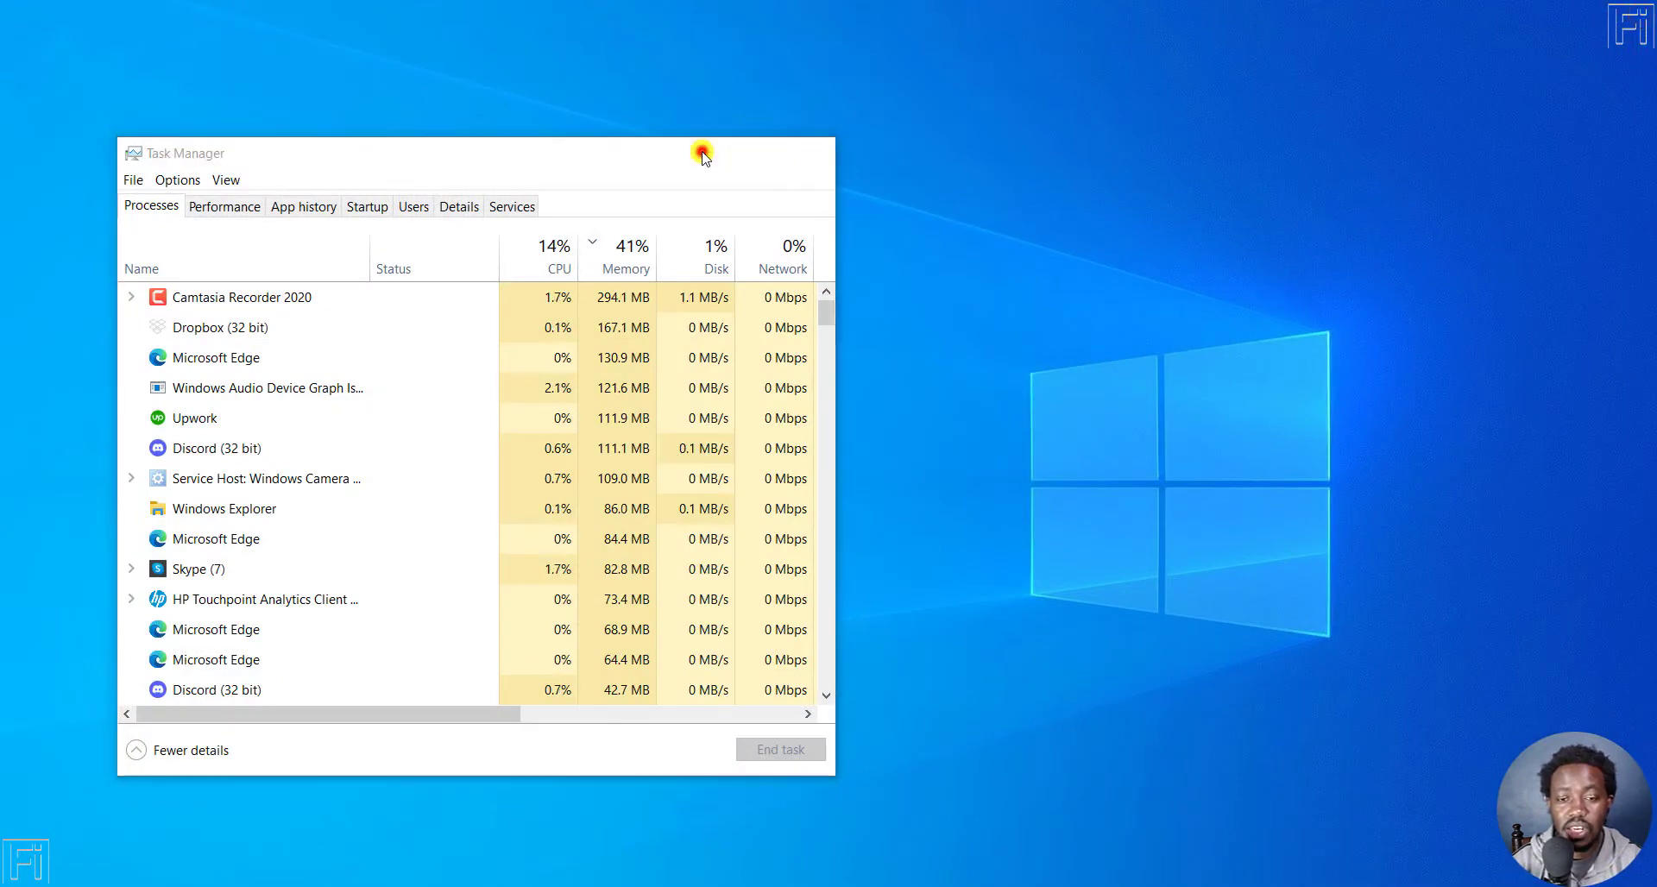
pyautogui.click(707, 153)
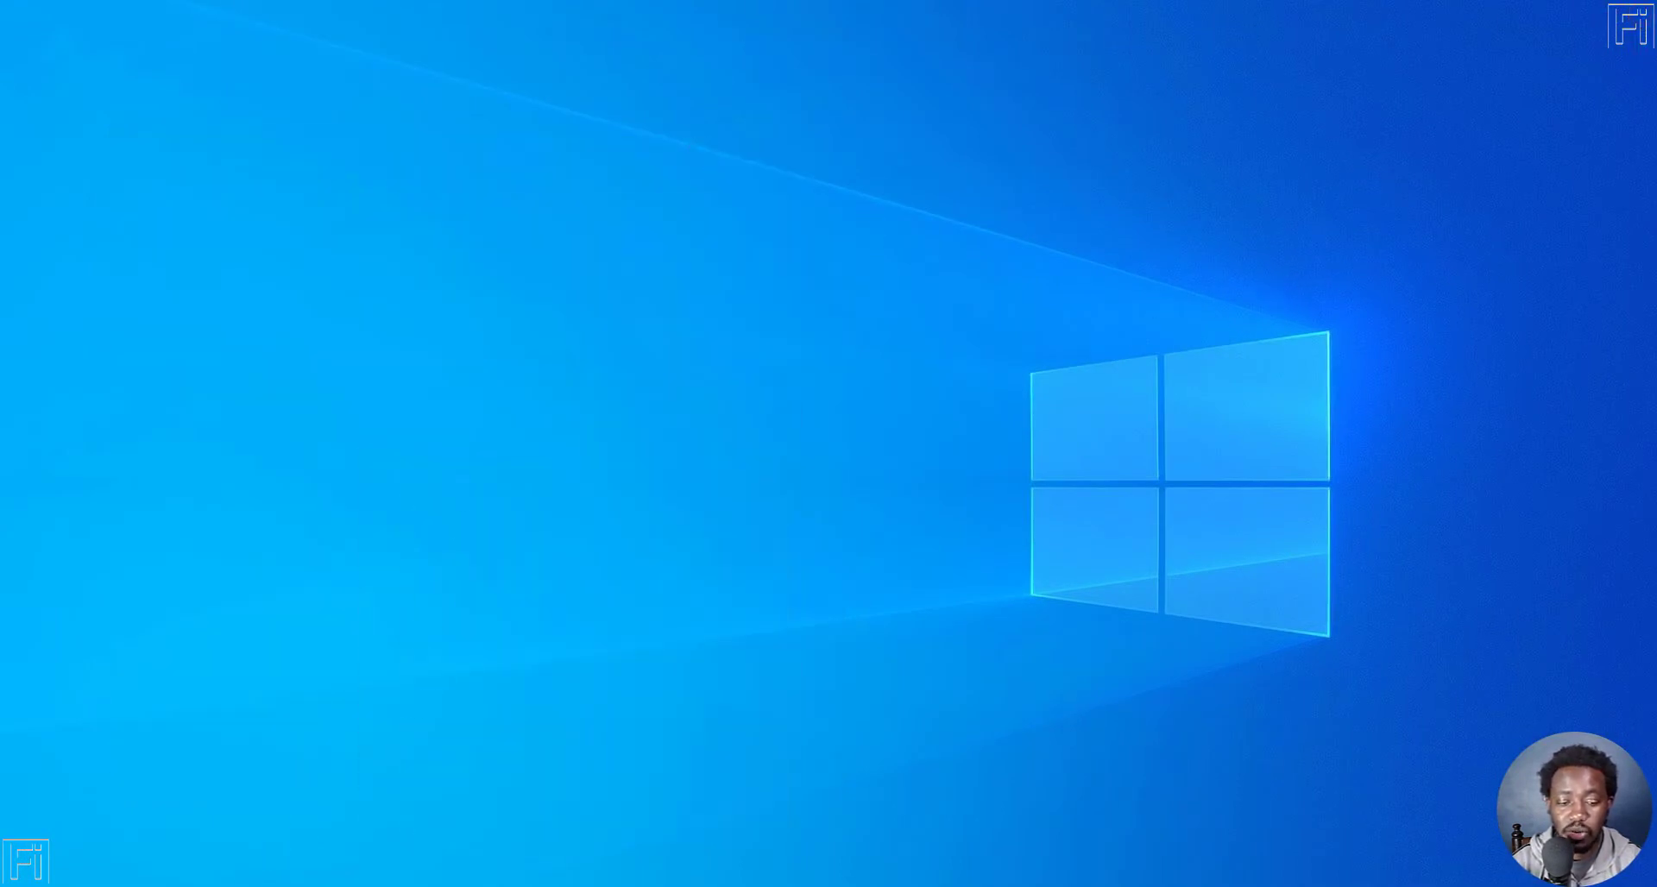
pyautogui.press('super+s')
pyautogui.click(211, 492)
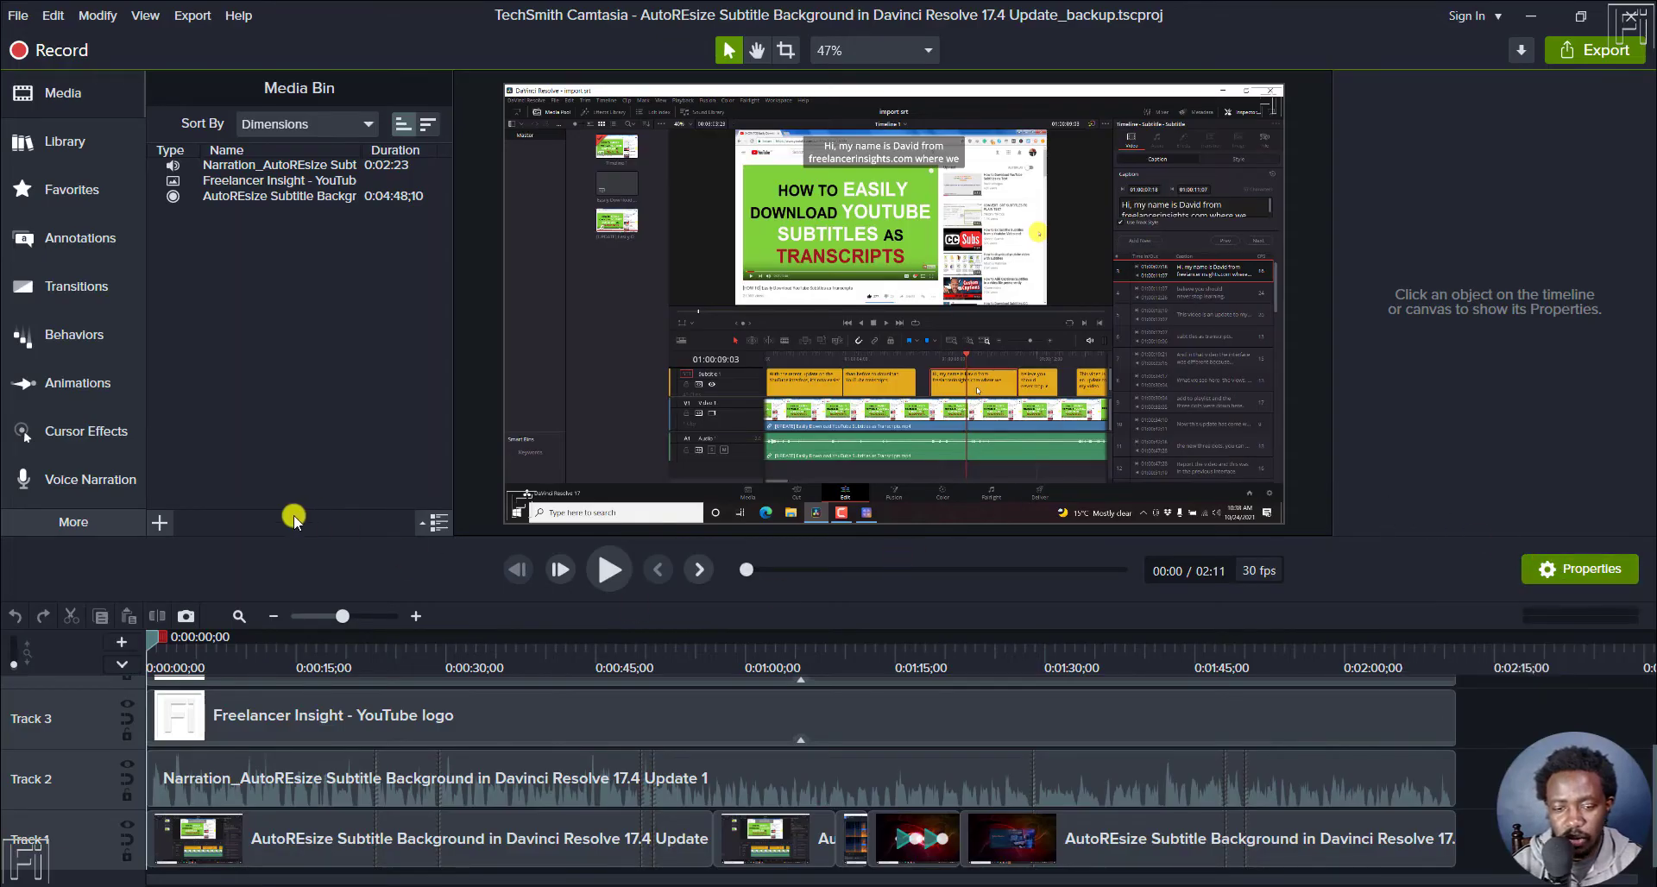
# Raise the canvas/timeline splitter to reveal Tracks 4 and 5, and select the Track 4 logo clip
pyautogui.moveTo(284, 540); pyautogui.dragTo(248, 368)
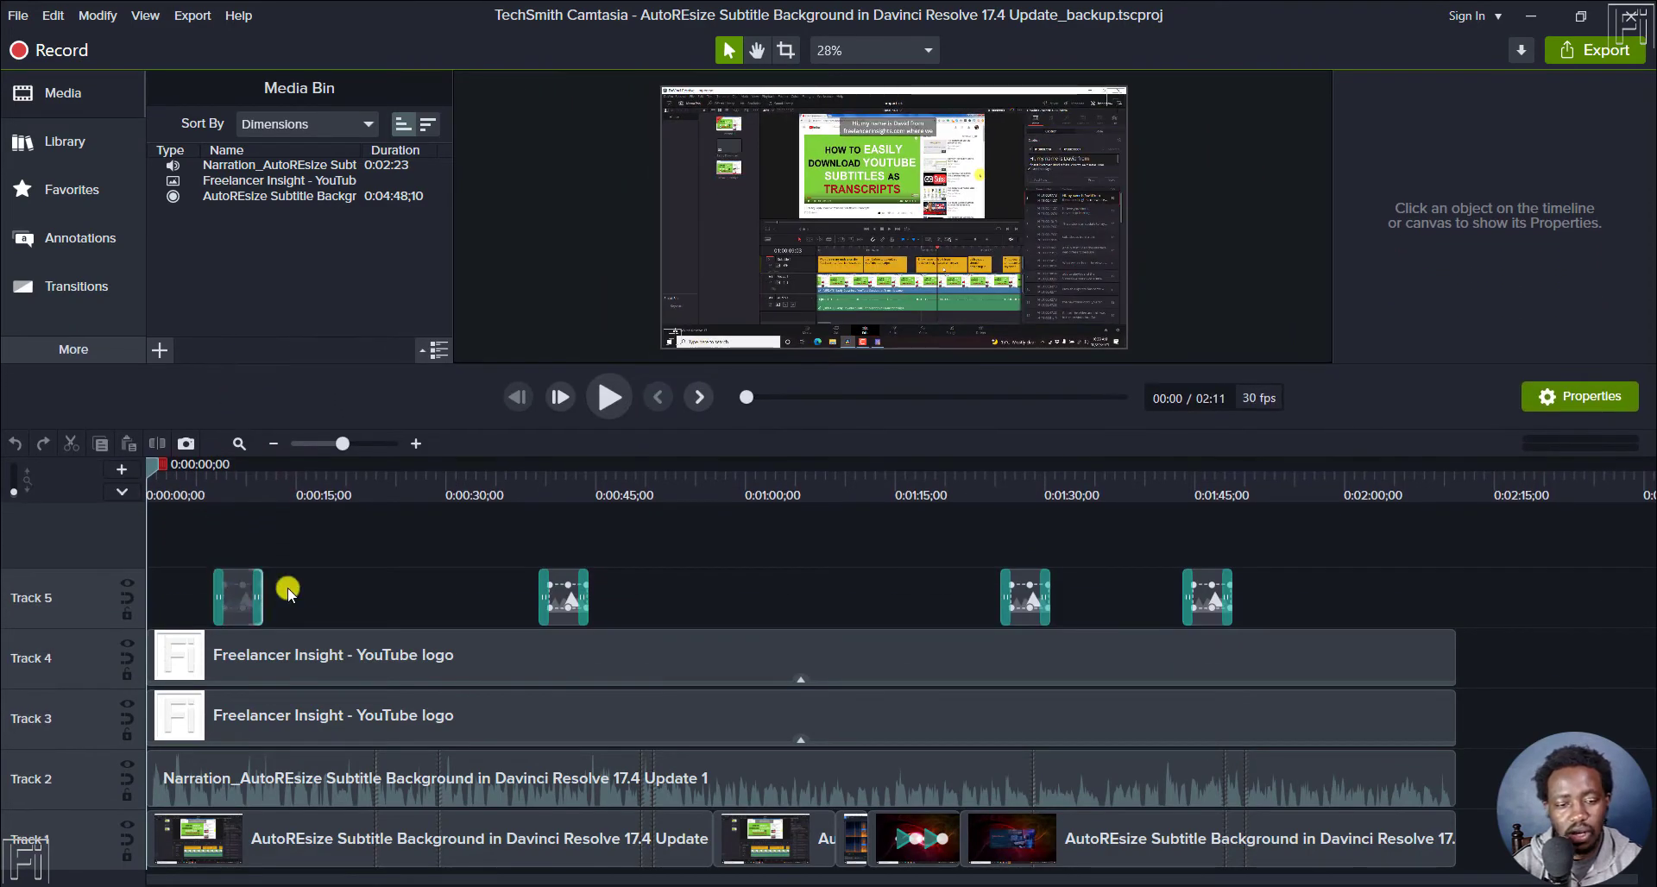
pyautogui.click(358, 656)
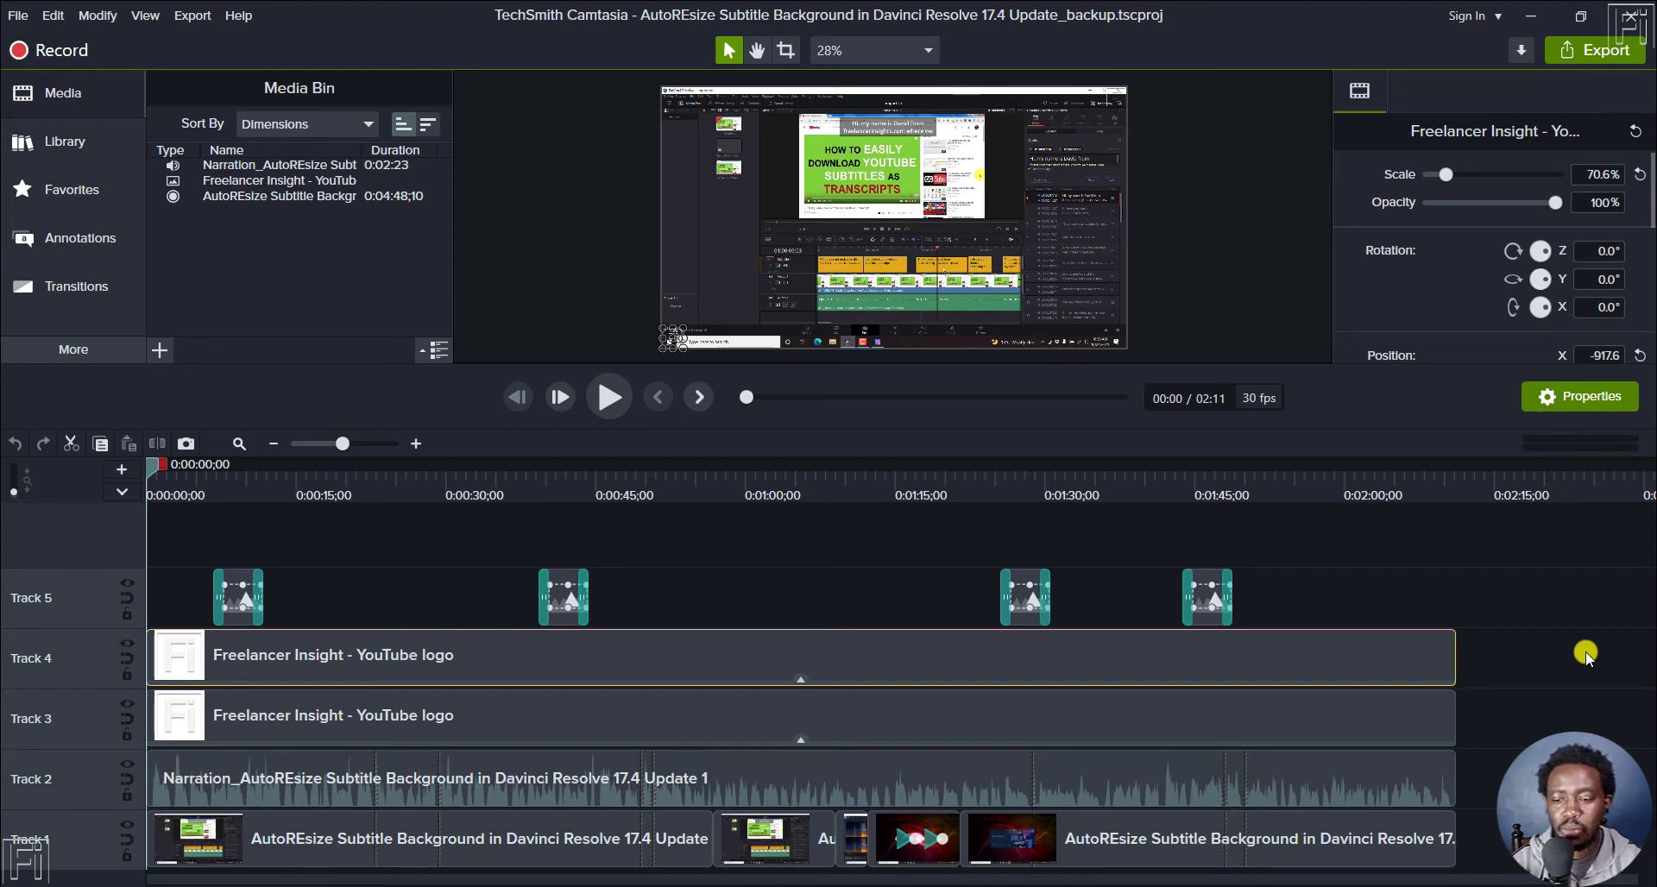
# Start a Local File export and keep the MP4 format through the wizard's first pages
pyautogui.click(1601, 52)
pyautogui.click(1525, 92)
pyautogui.click(975, 739)
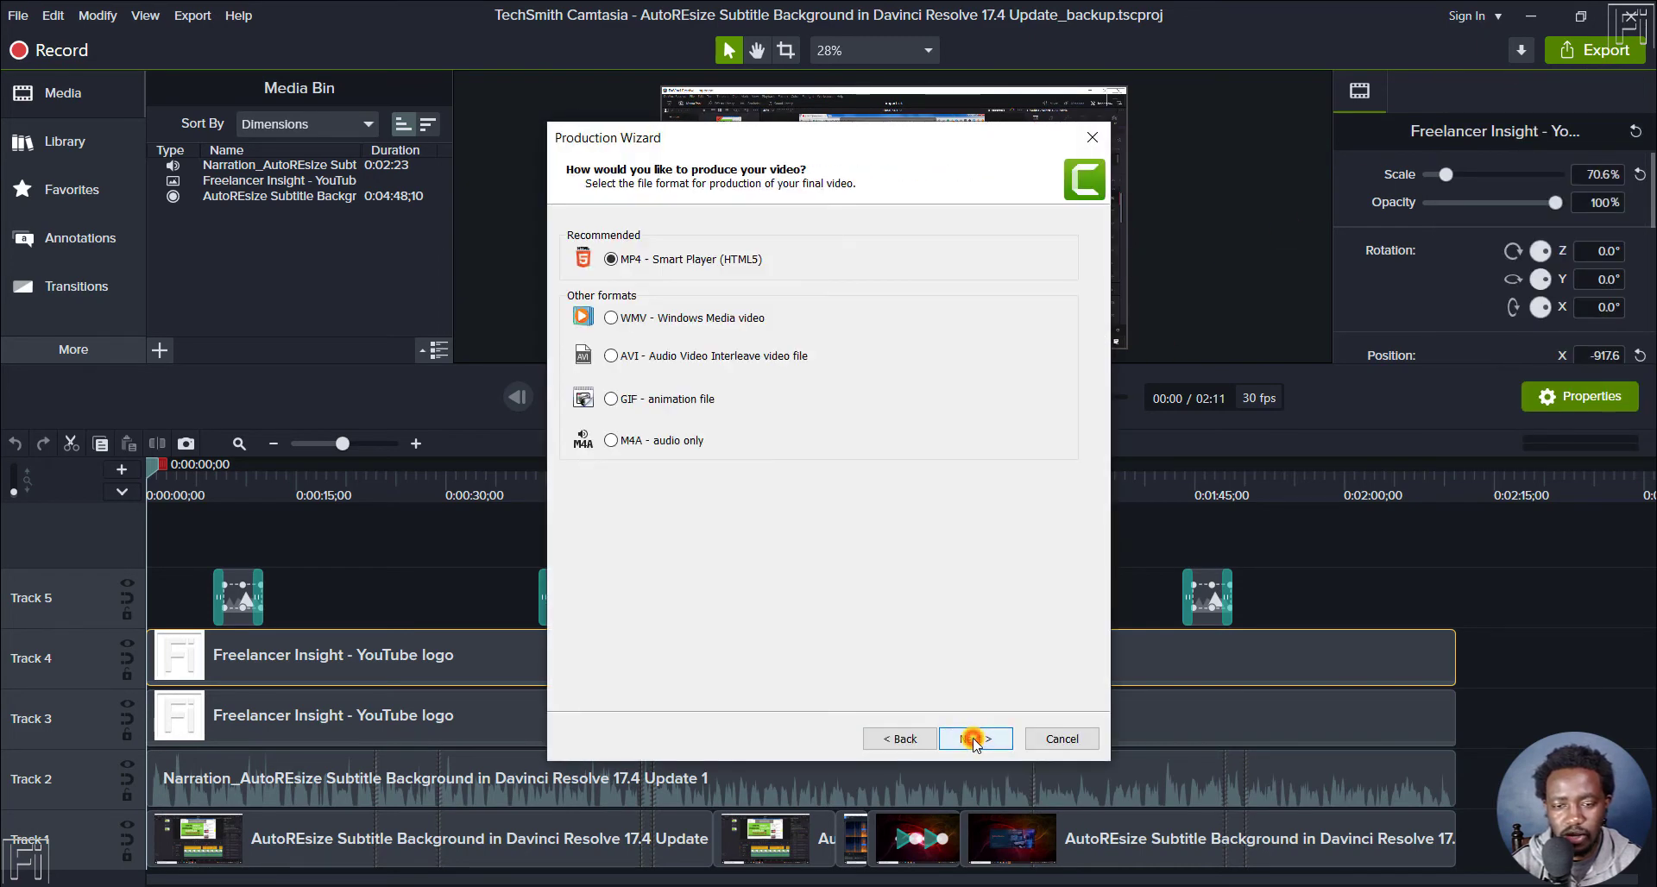
pyautogui.click(972, 739)
# Confirm the 1920x1080 size, raise video quality from 74% to 75%, and check the audio bit rate
pyautogui.click(648, 231)
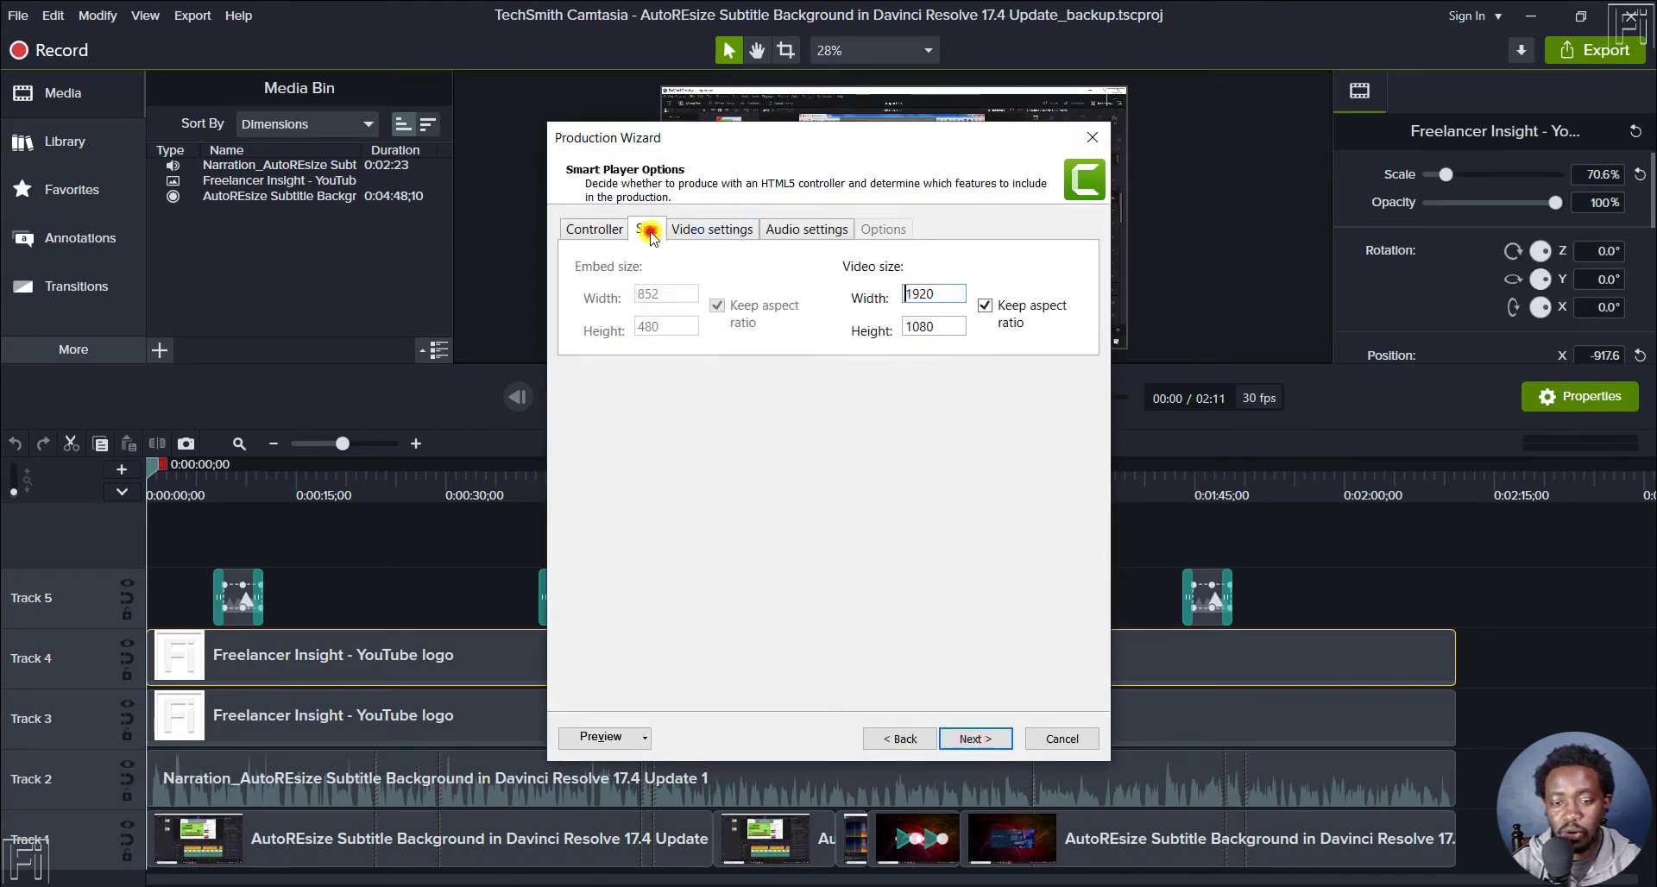
pyautogui.click(722, 232)
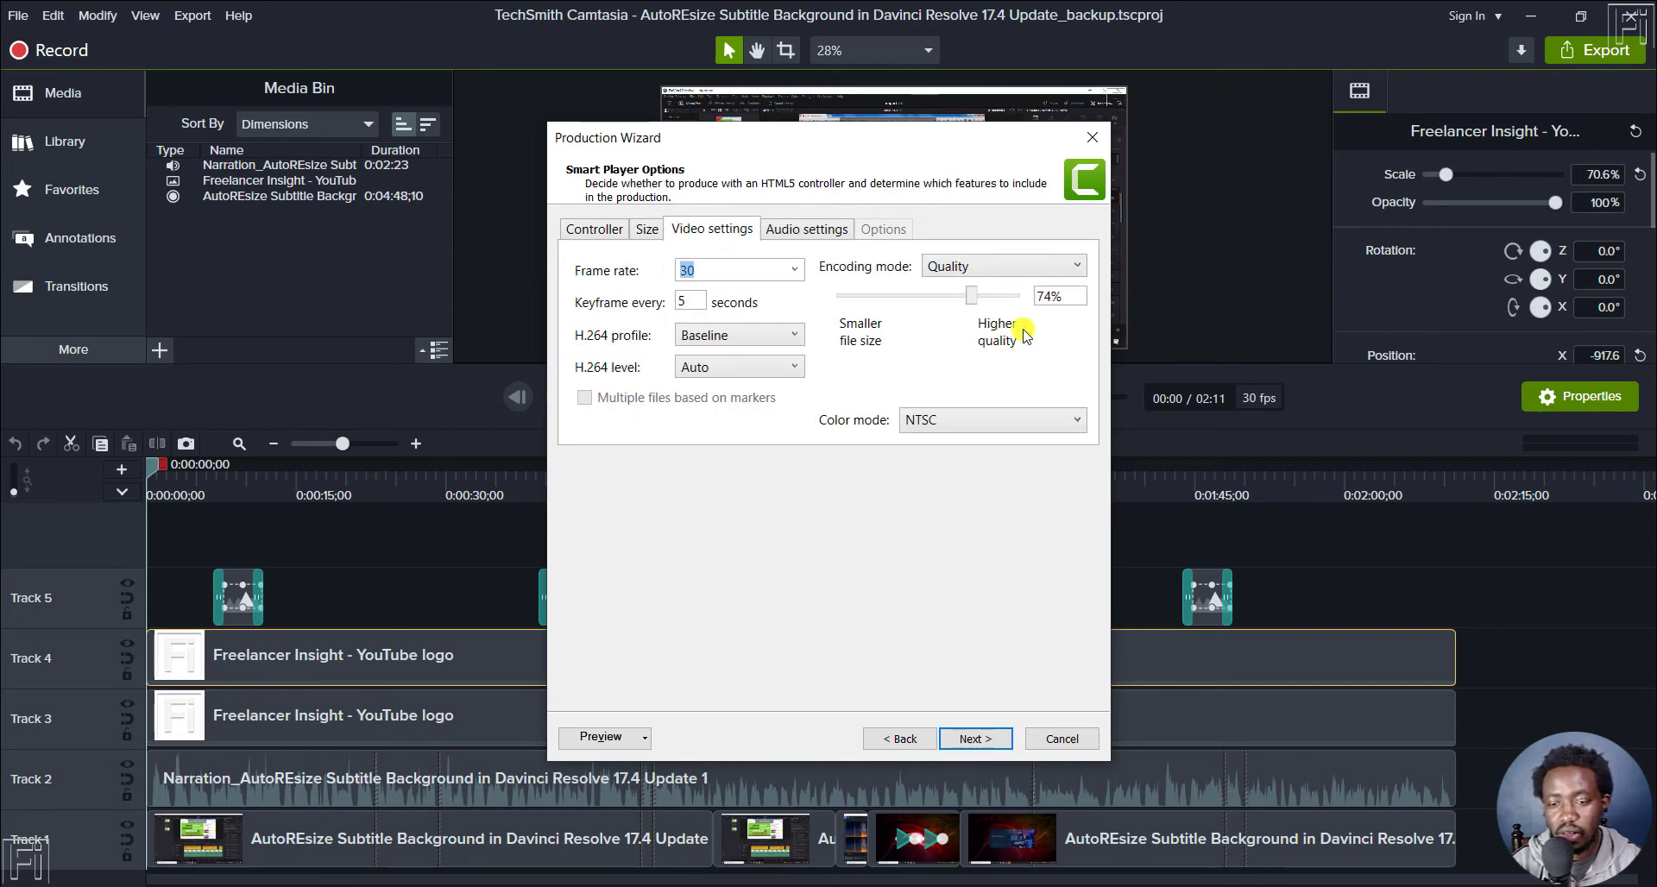
pyautogui.moveTo(970, 297); pyautogui.dragTo(974, 302)
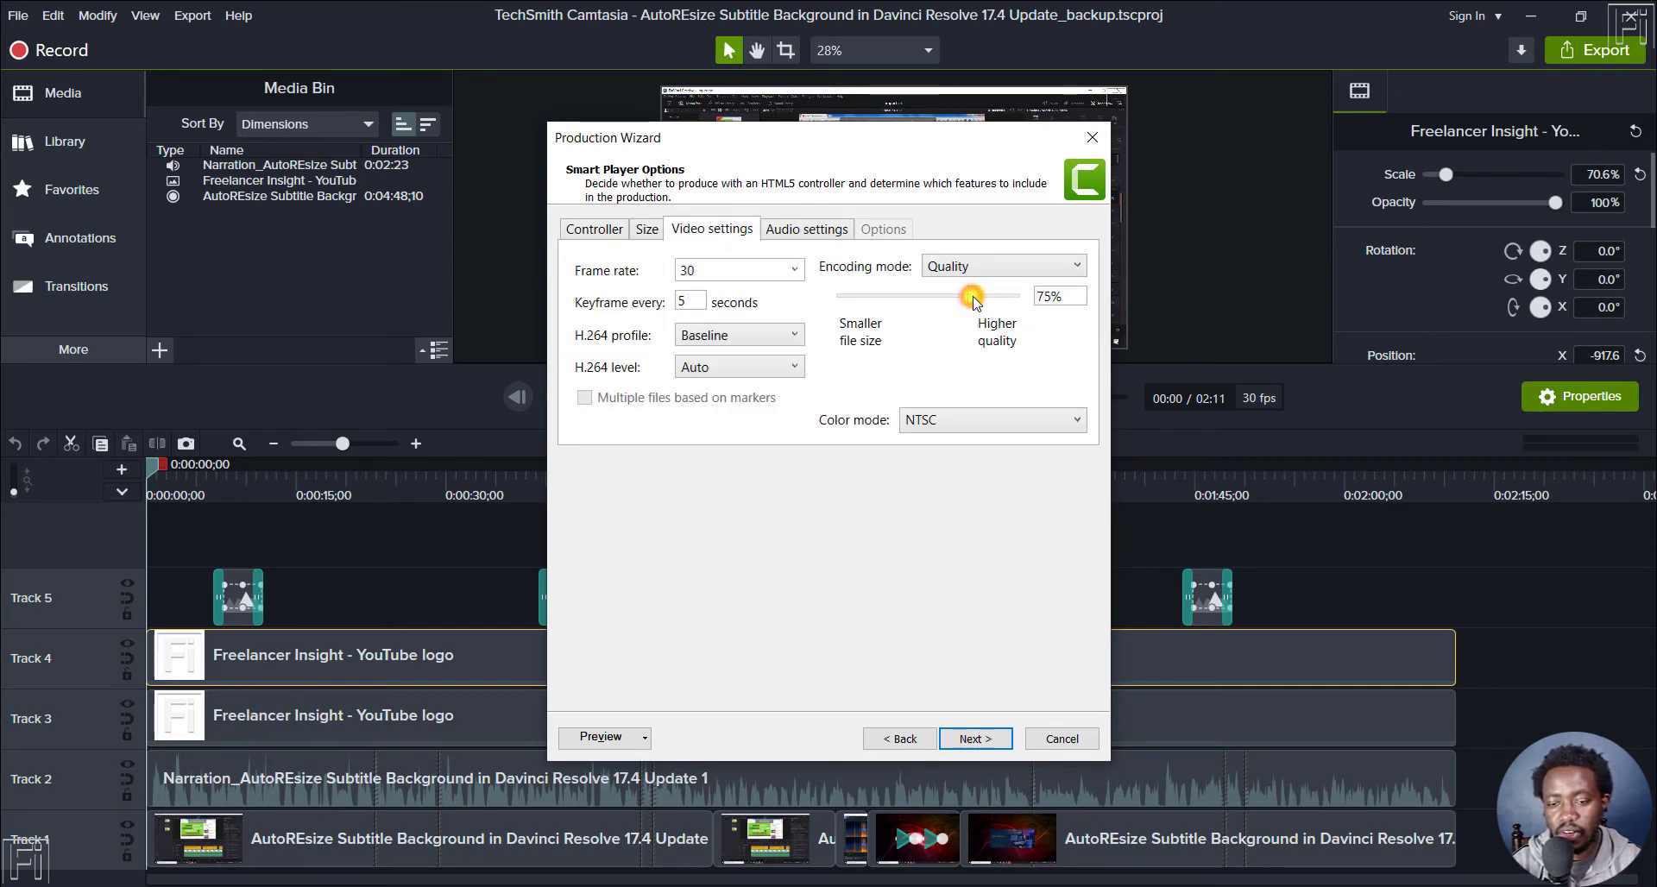
pyautogui.click(807, 230)
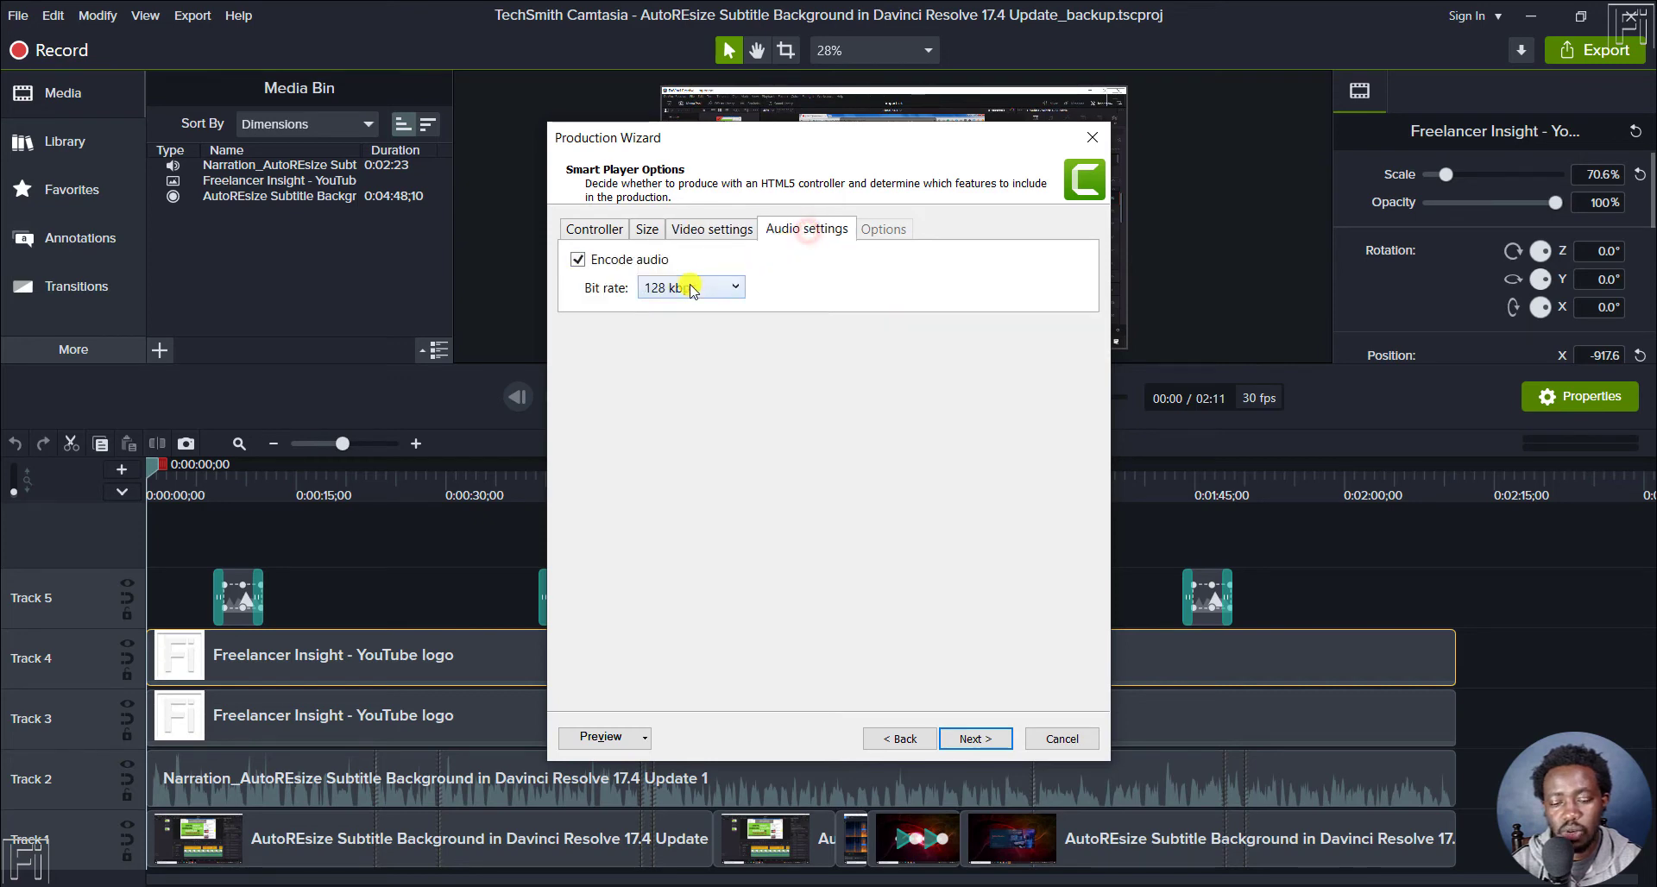
# Finish the wizard to start rendering and open Task Manager with Ctrl+Shift+Esc
pyautogui.click(976, 739)
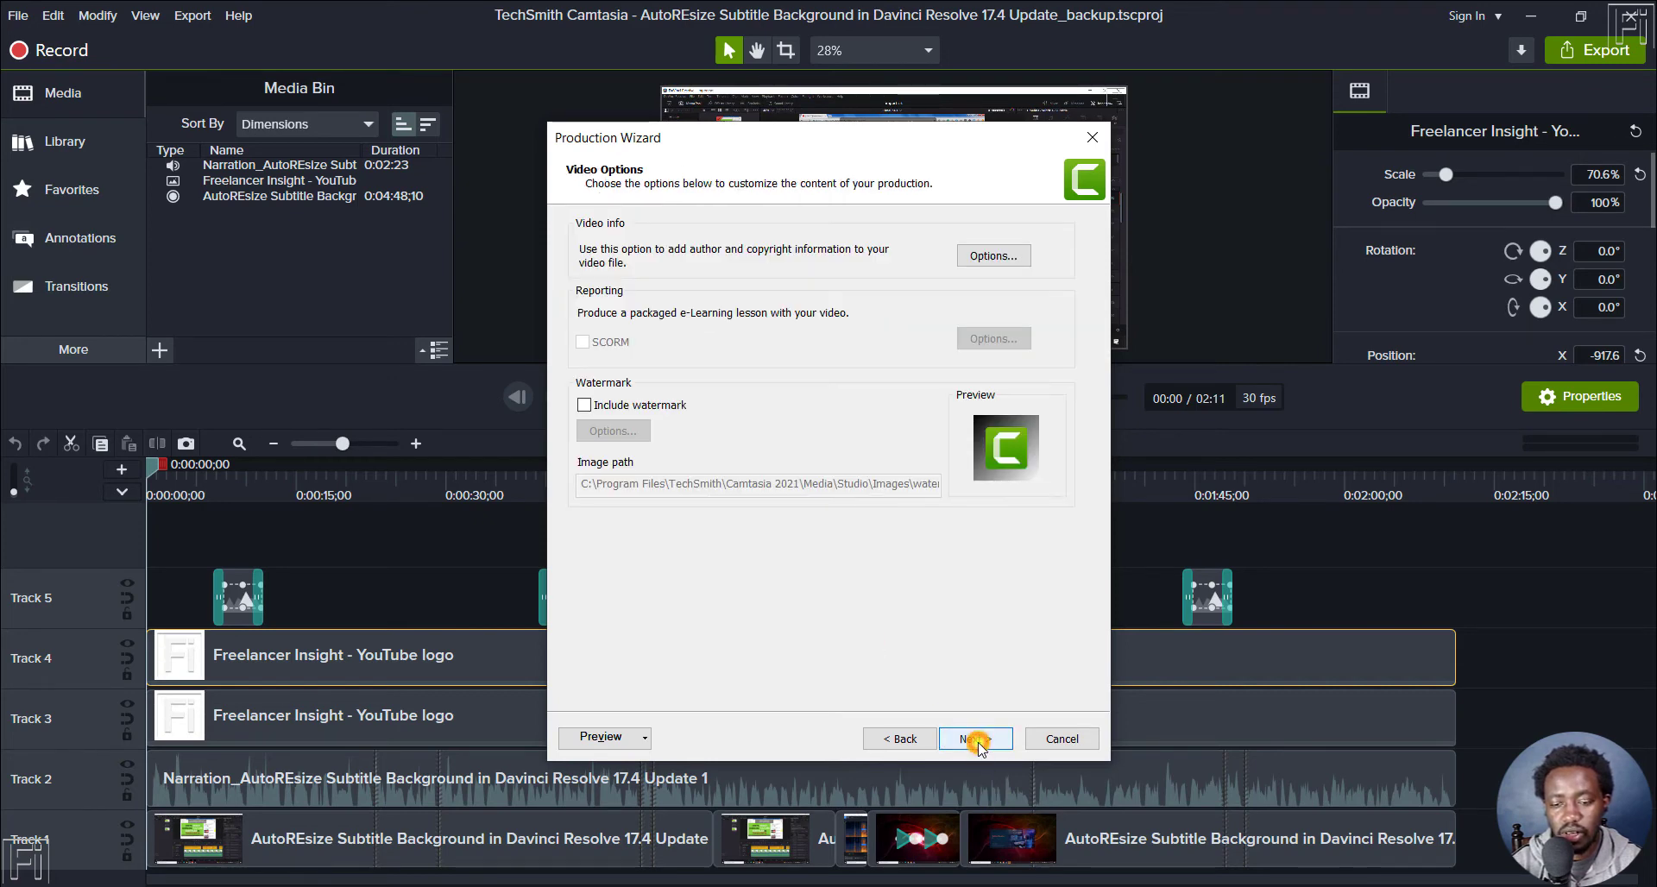
pyautogui.click(977, 740)
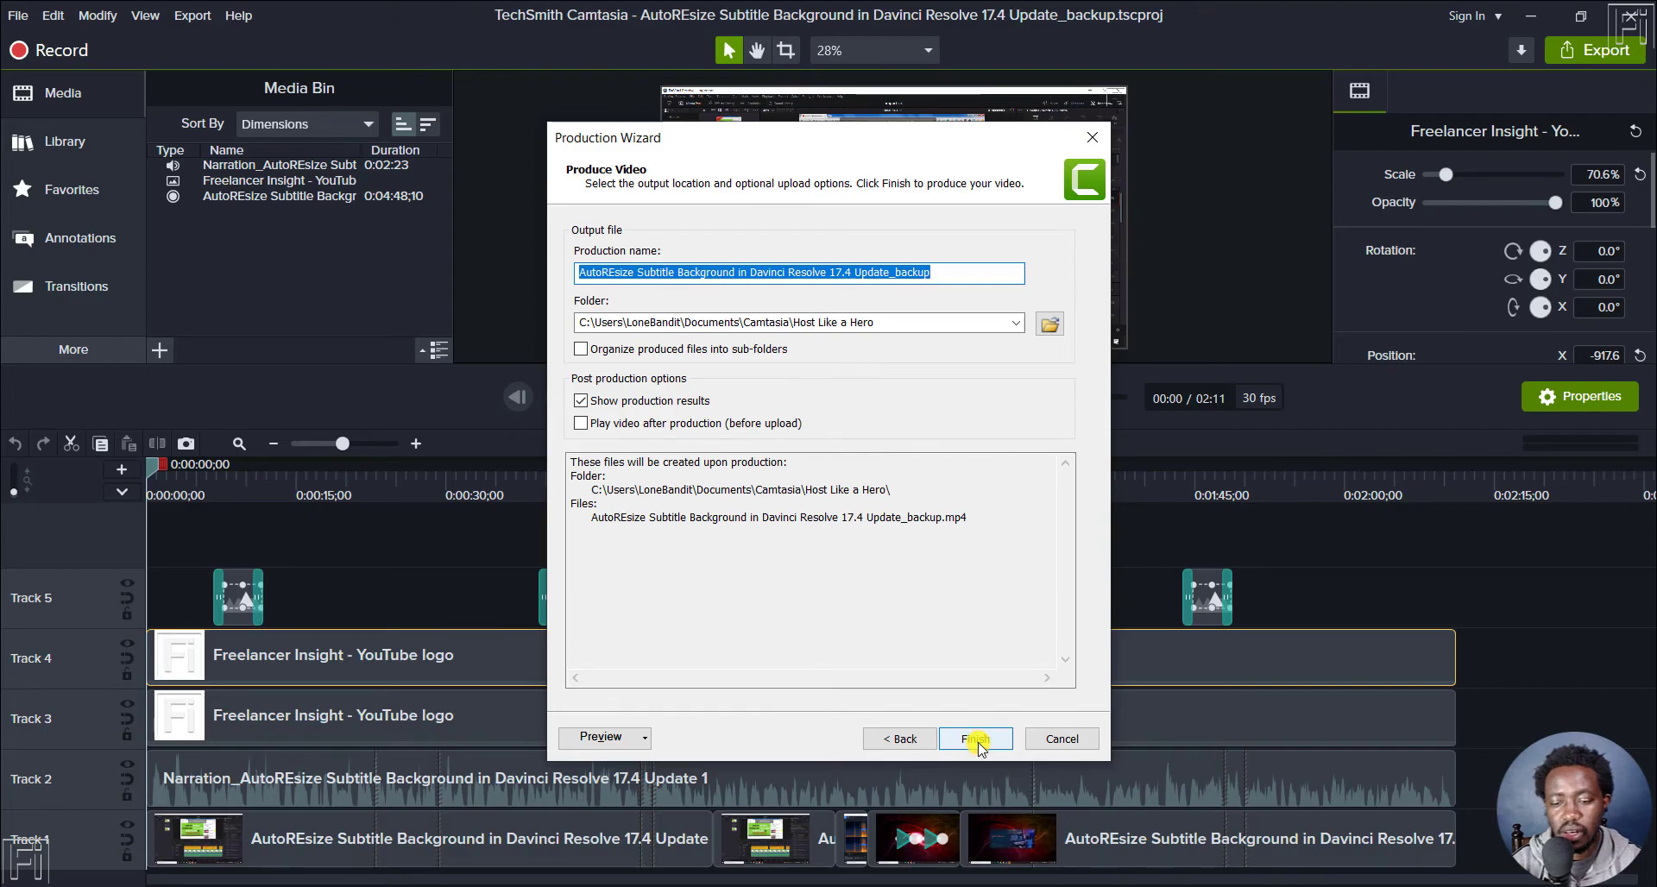
pyautogui.click(977, 740)
pyautogui.hotkey('ctrl', 'shift', 'Escape')
# Bring the Rendering Project window forward and drag it right while the render completes
pyautogui.click(826, 385)
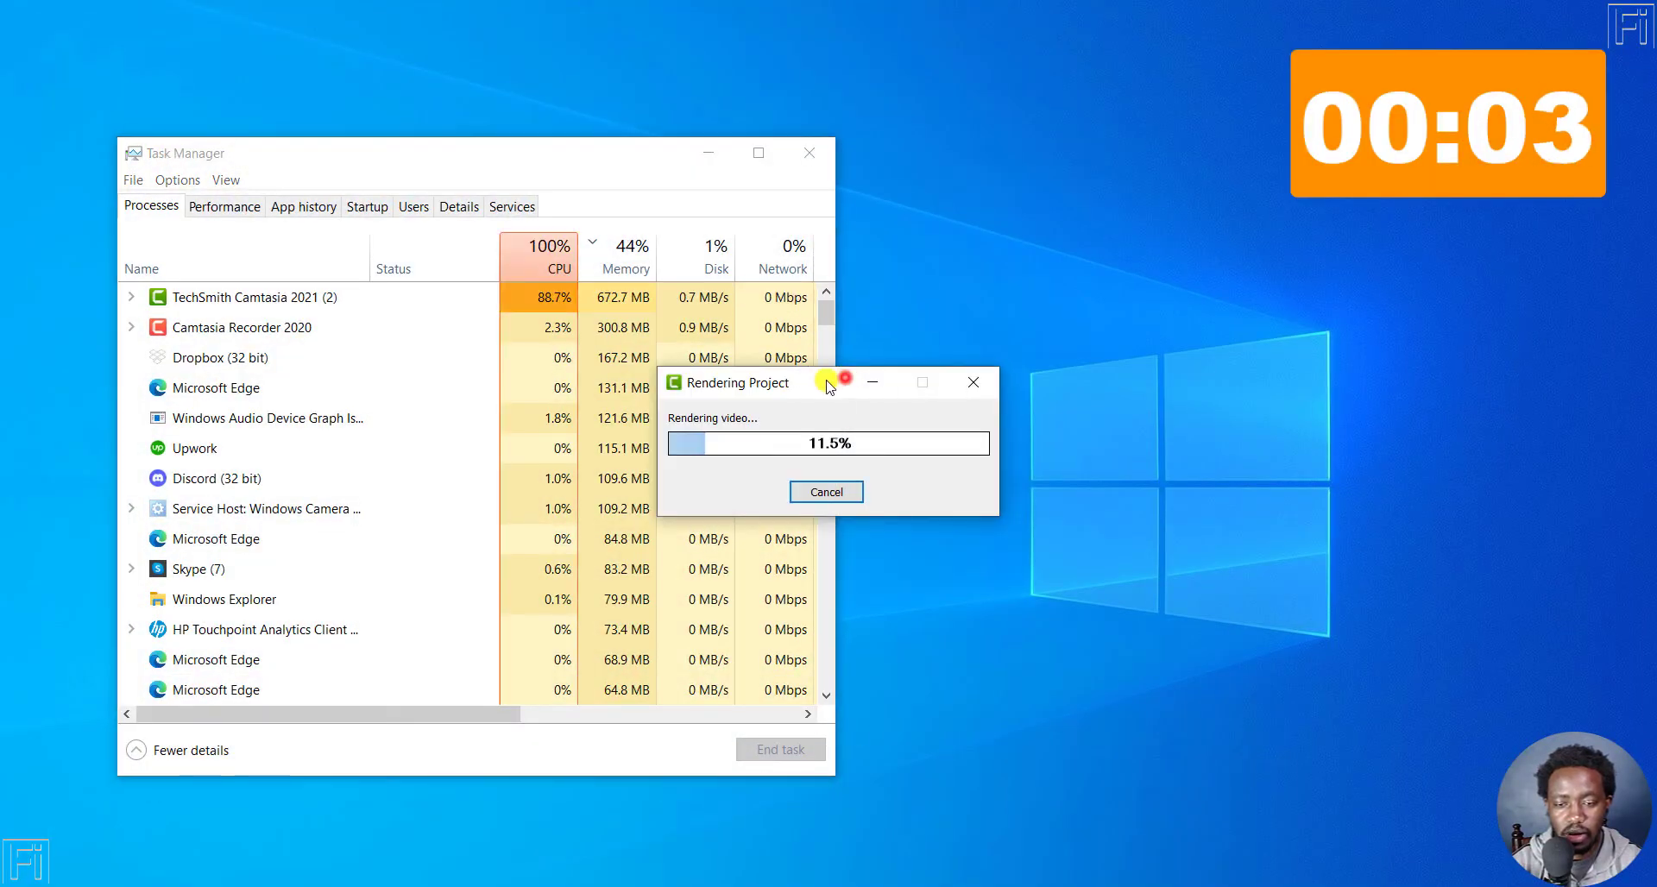
pyautogui.moveTo(825, 385); pyautogui.dragTo(1093, 367)
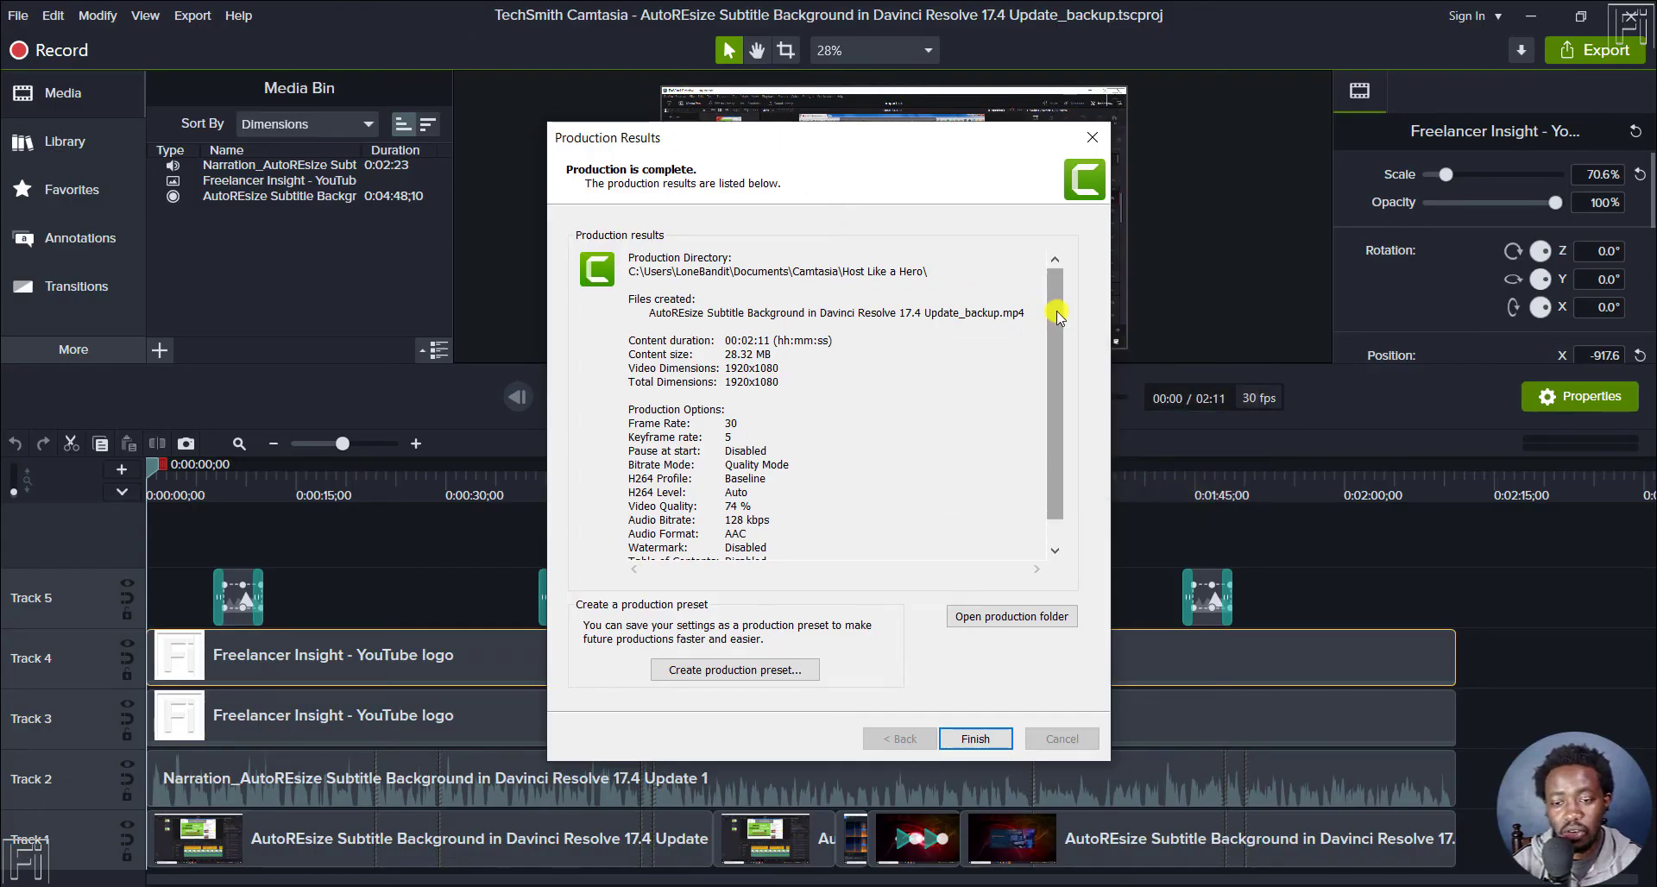
# Scroll through the 28.32 MB MP4 production results to the end, then click Finish to close them
pyautogui.moveTo(1058, 315); pyautogui.dragTo(1050, 405)
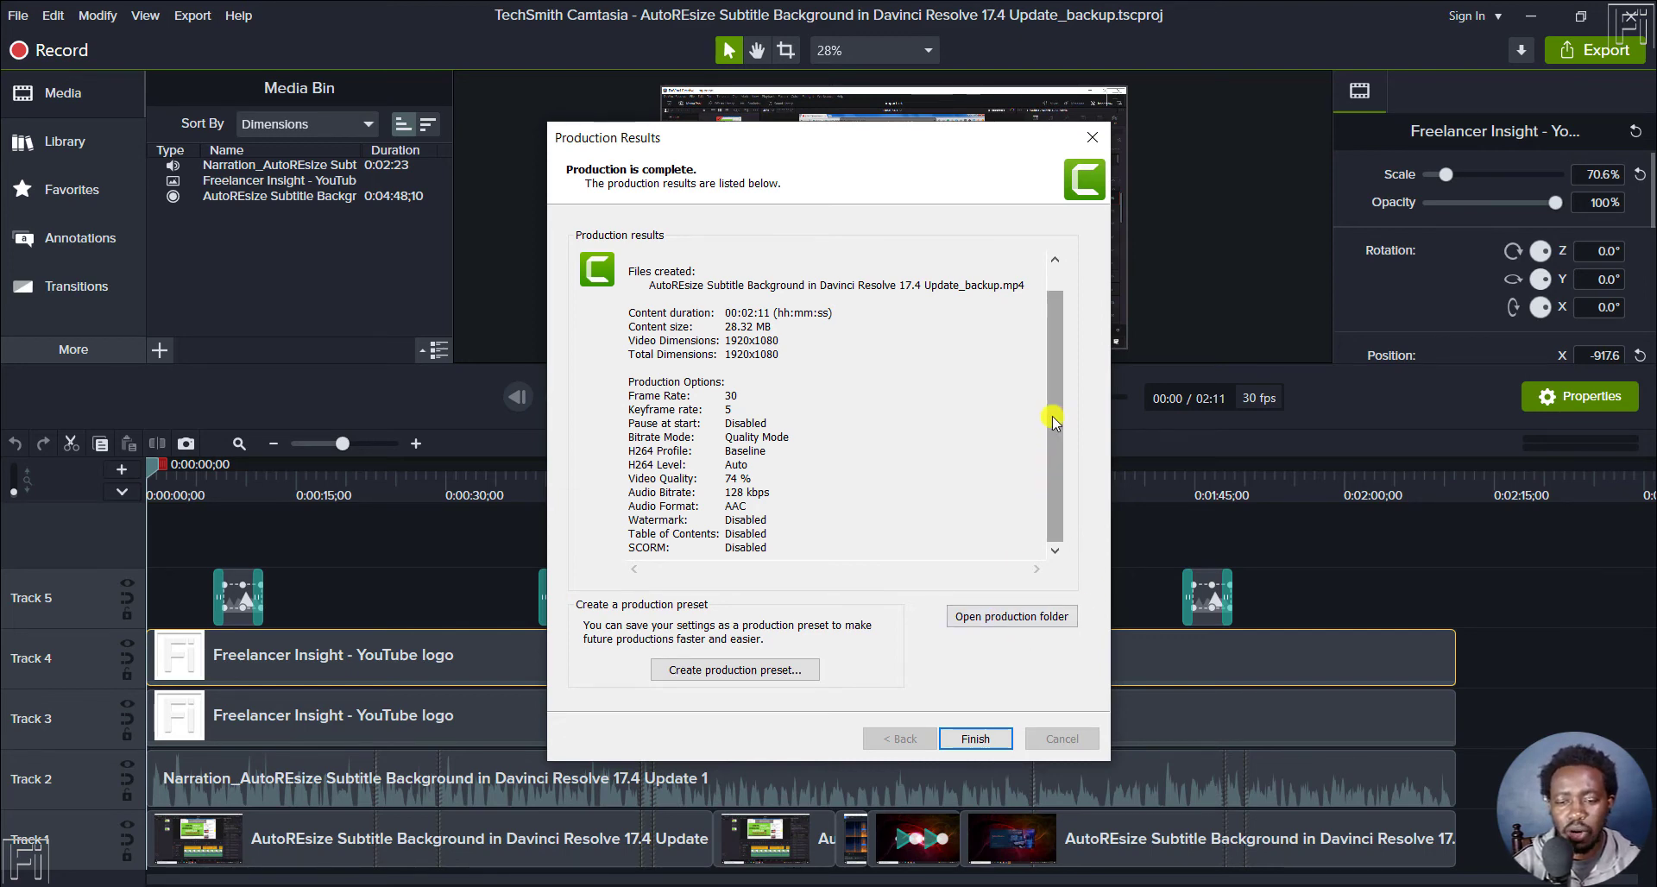
pyautogui.click(1058, 443)
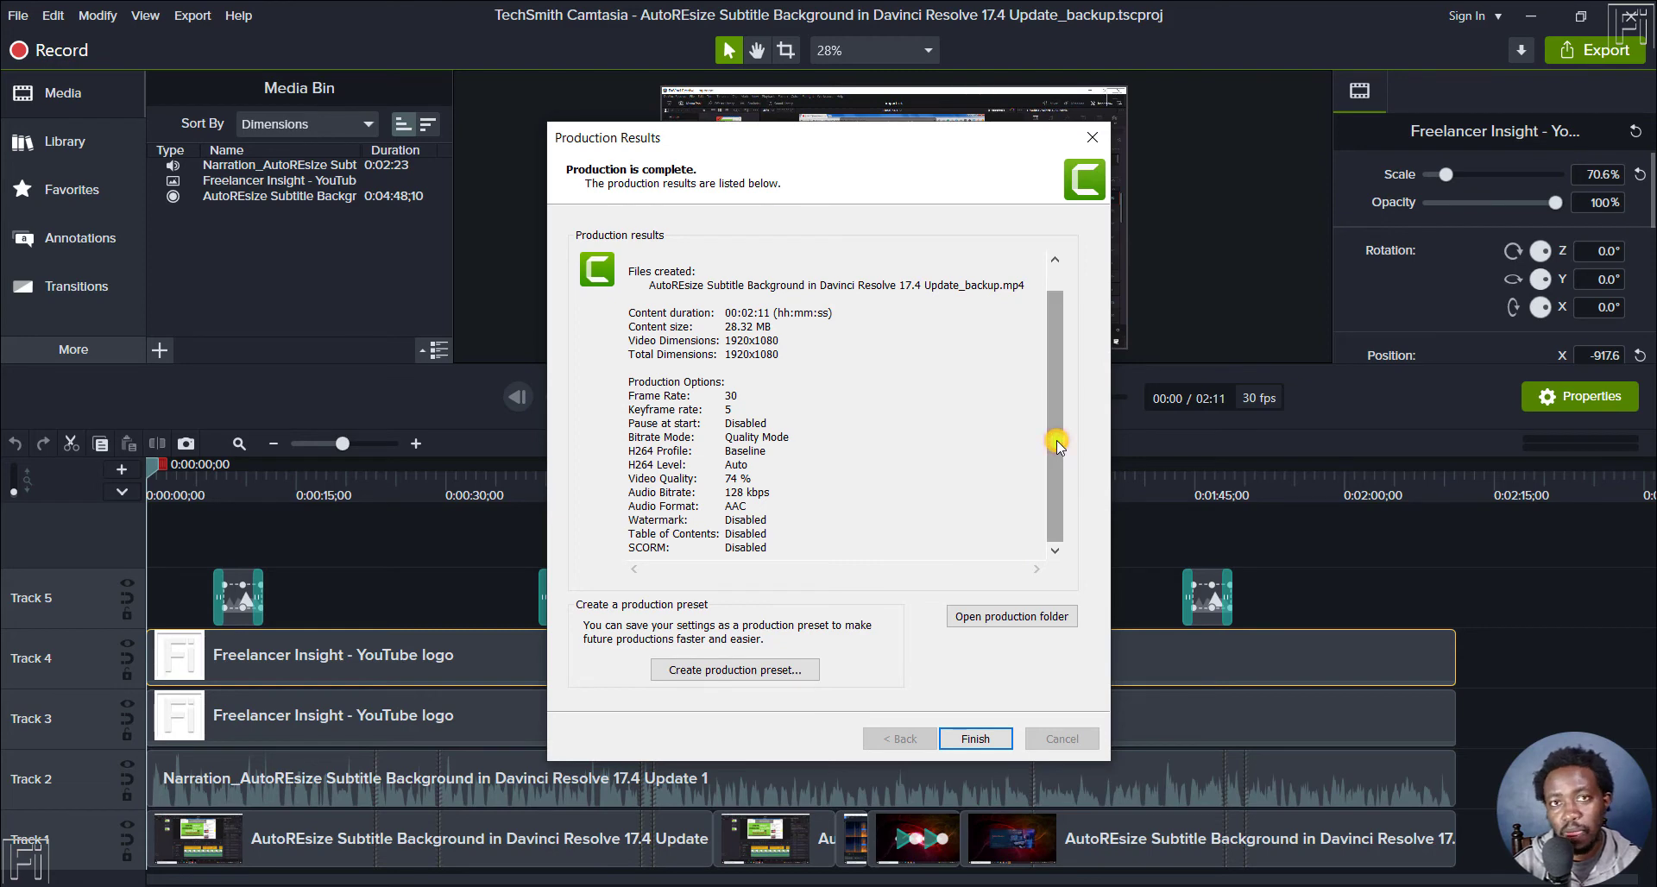
pyautogui.click(976, 737)
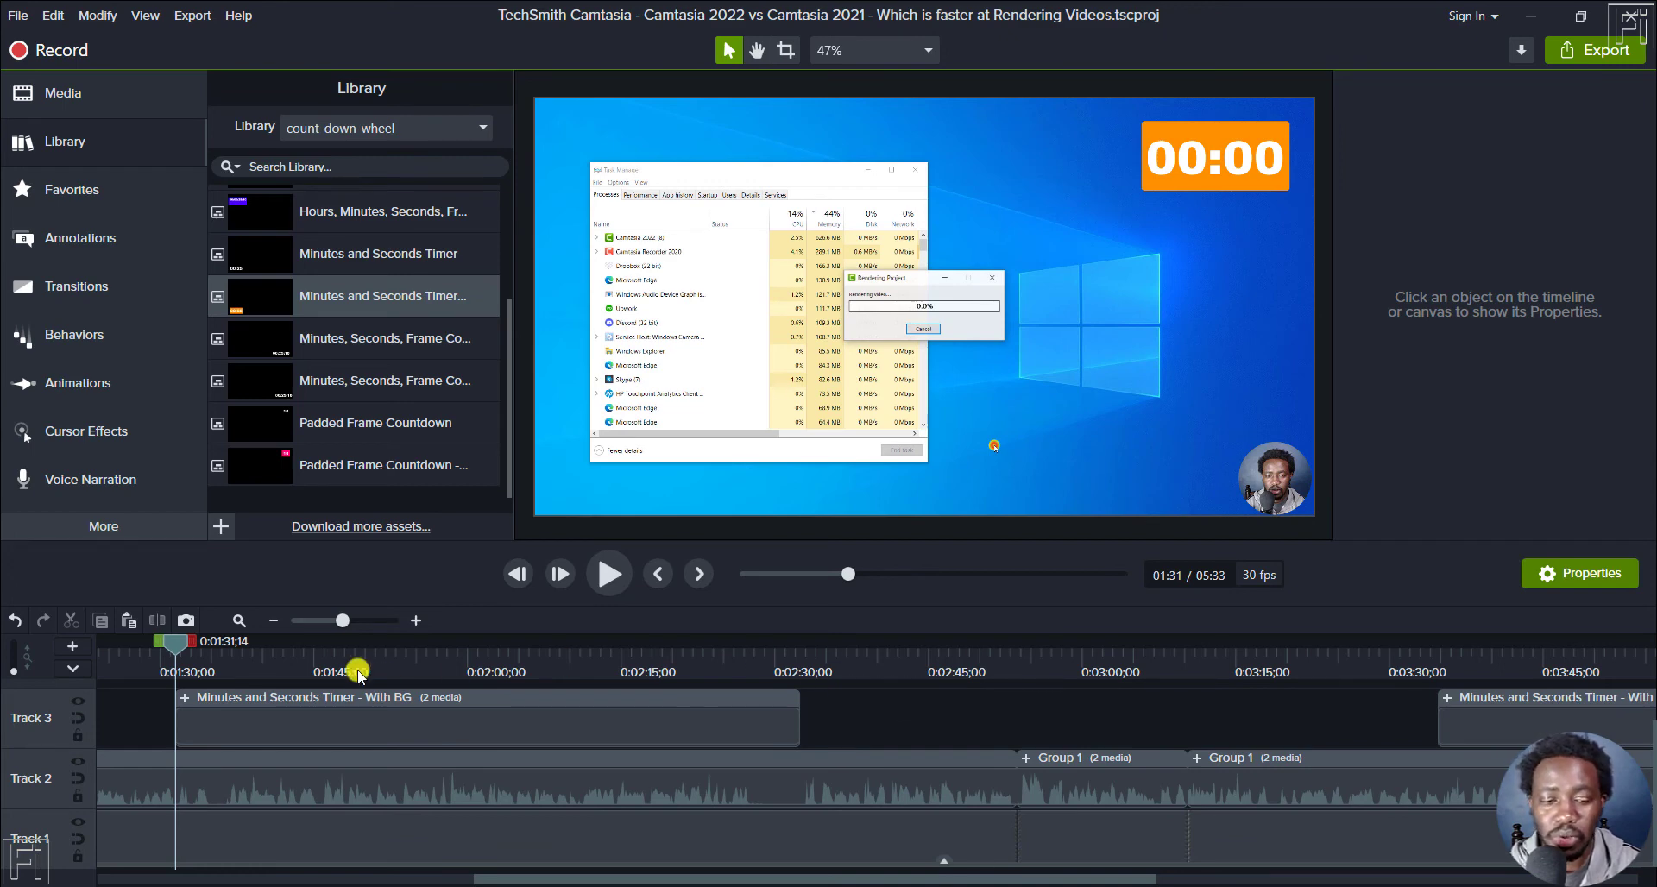
# Scrub the playhead forward, then place it near 3:33 and finally at 3:36
pyautogui.moveTo(169, 641); pyautogui.dragTo(791, 615)
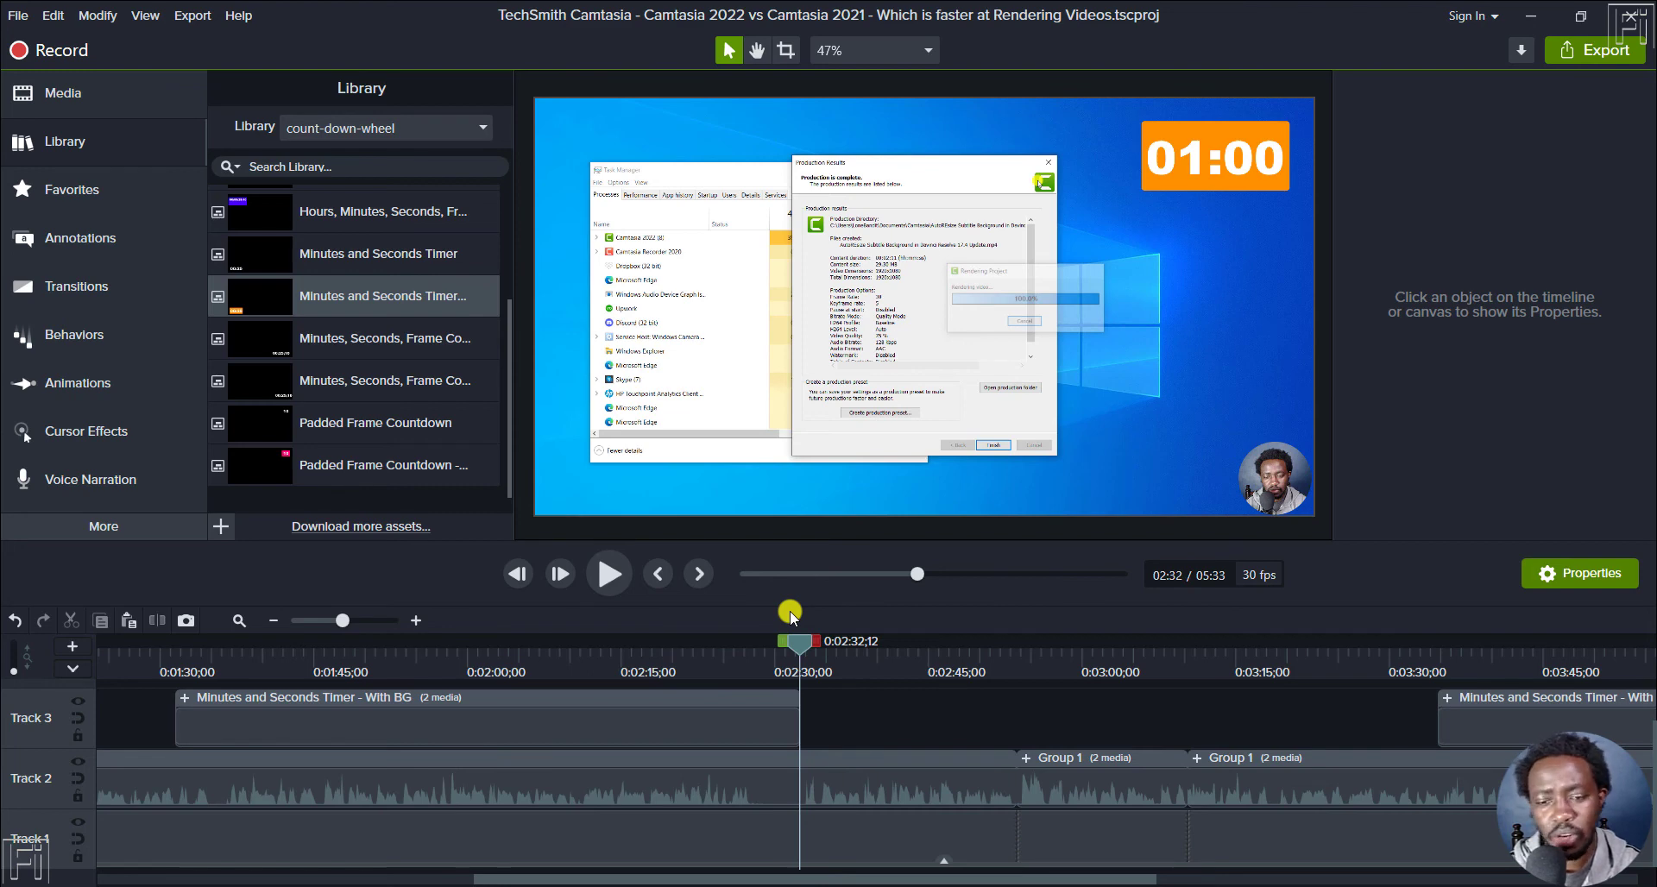
pyautogui.click(1426, 663)
pyautogui.click(1456, 656)
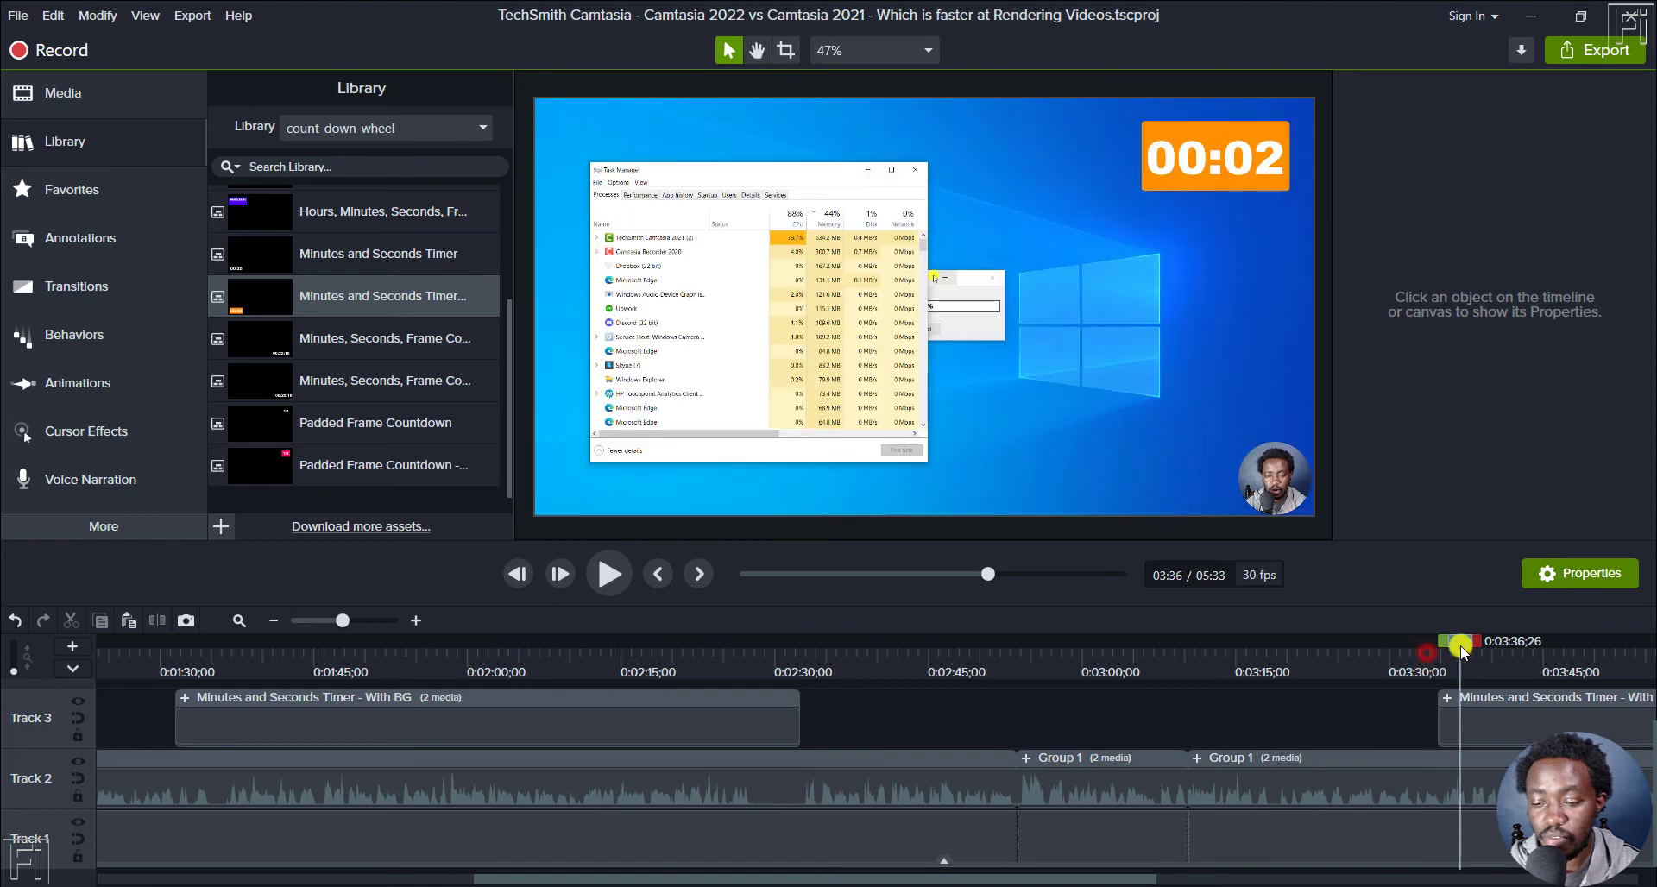
# Move the playhead to about 0:04:06, where the second render hits 100% at 00:31
pyautogui.moveTo(1044, 880); pyautogui.dragTo(1143, 880)
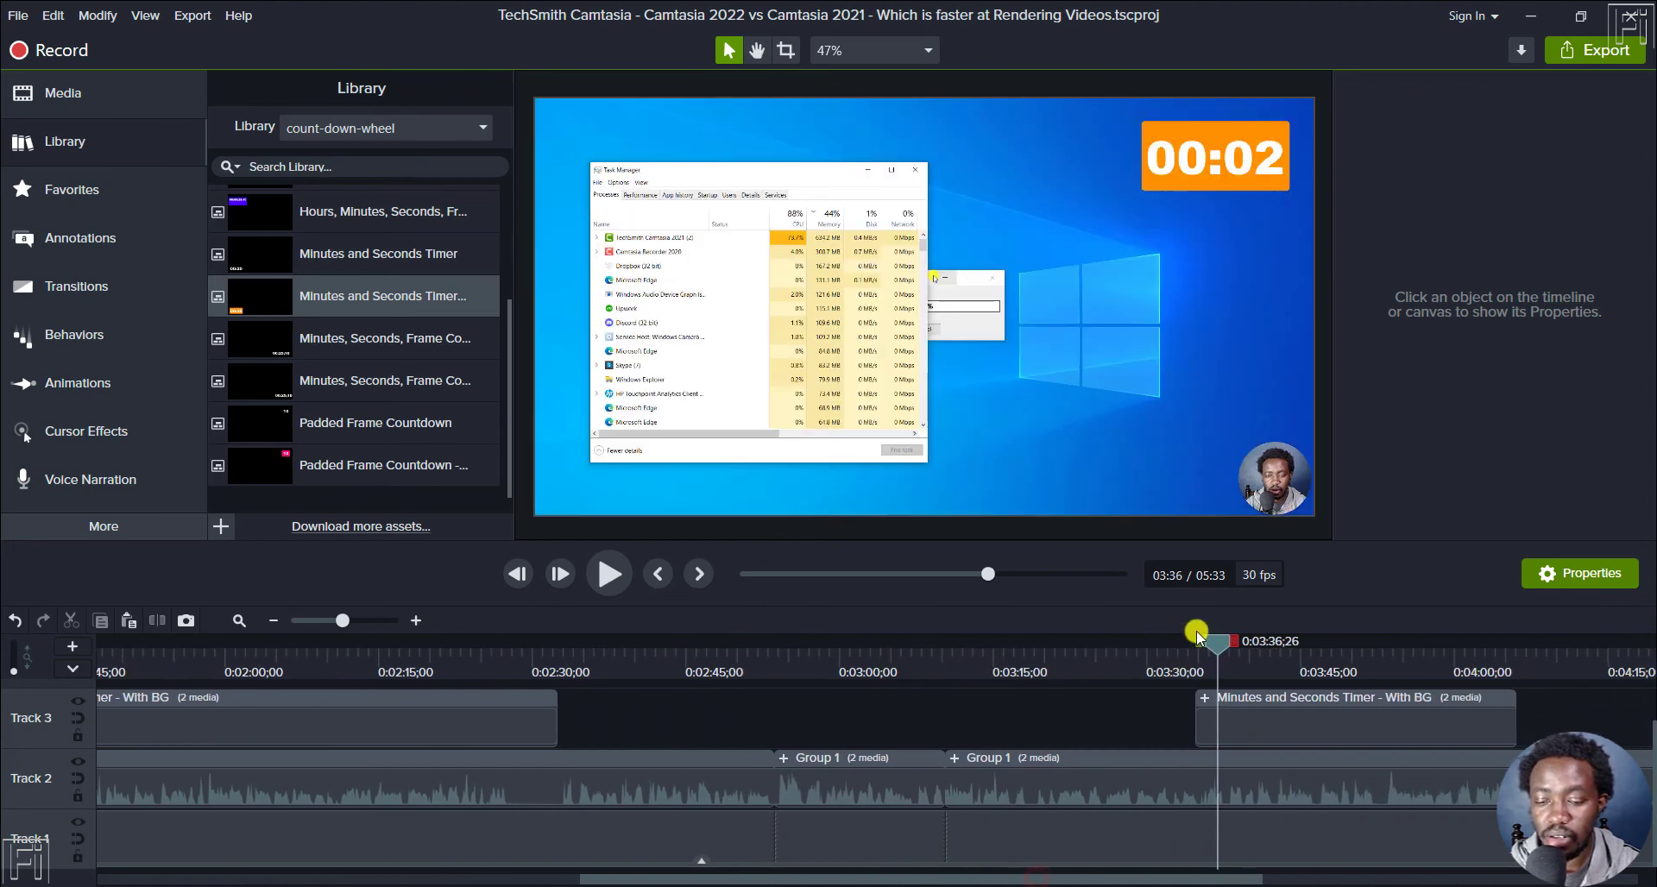
pyautogui.moveTo(1220, 648); pyautogui.dragTo(1511, 630)
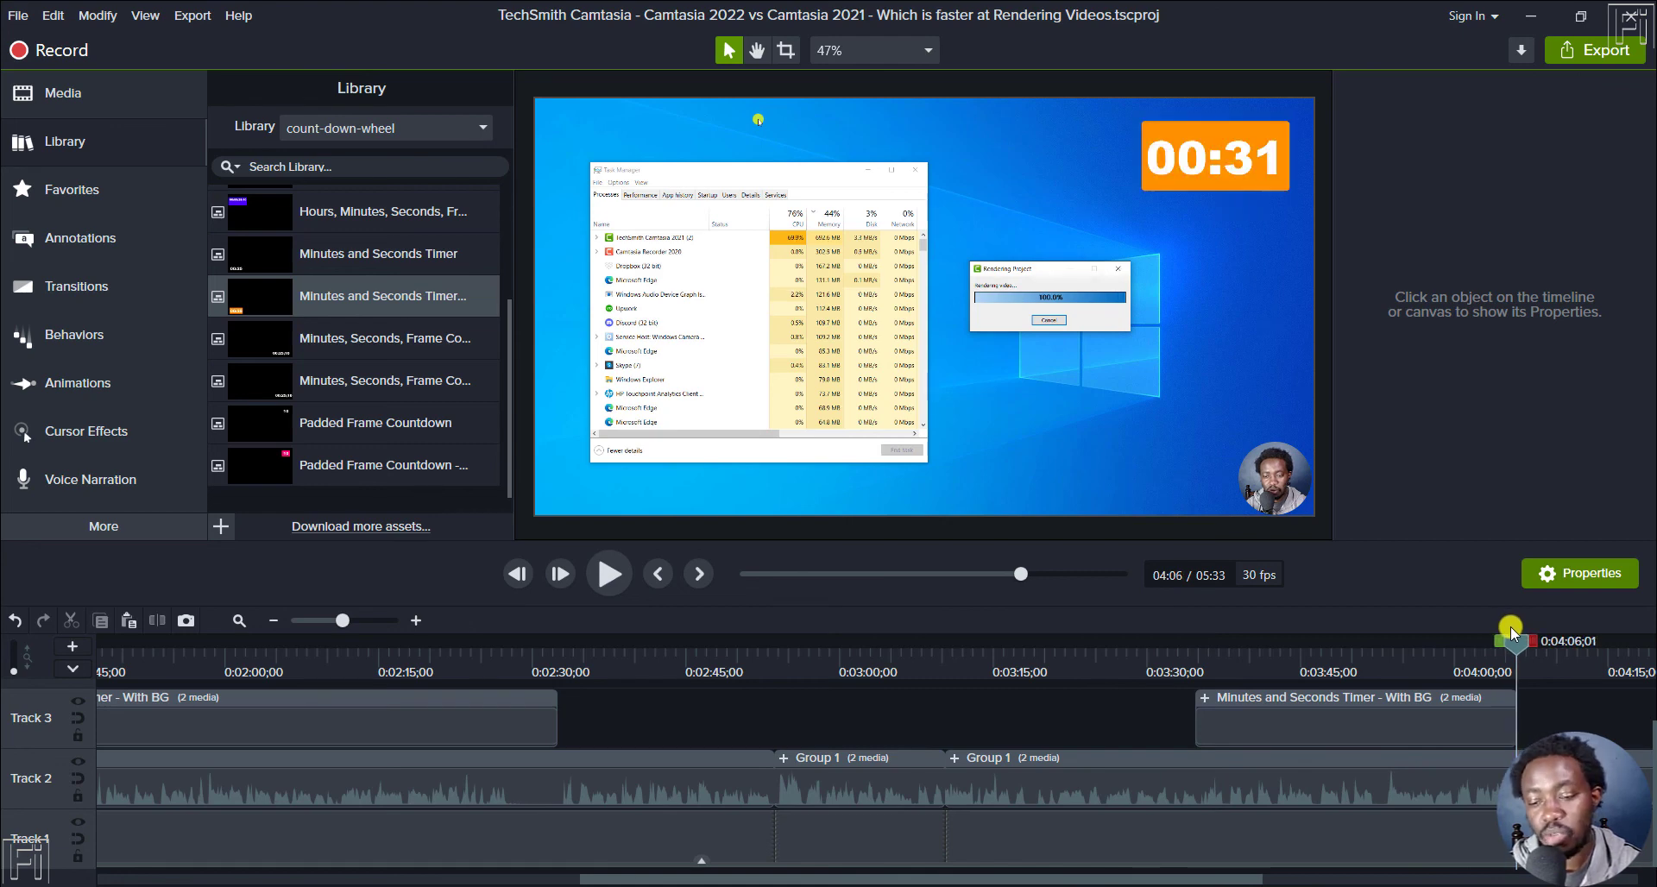